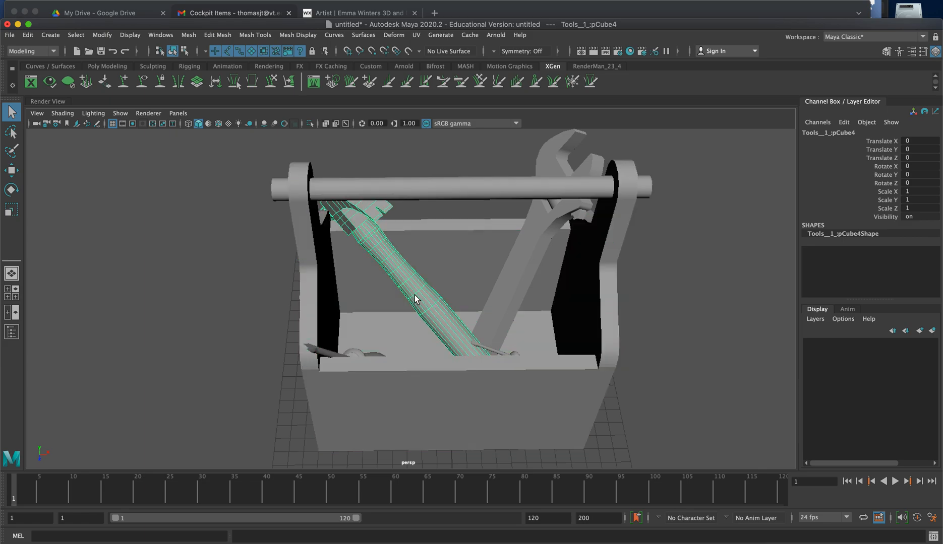
- Delete the toolbox together with the hammer and the wrench, keeping only the three screwdrivers
left_click(521, 265)
left_click_drag(426, 225, 541, 251, "alt")
left_click_drag(521, 202, 318, 331, "alt")
left_click(322, 345)
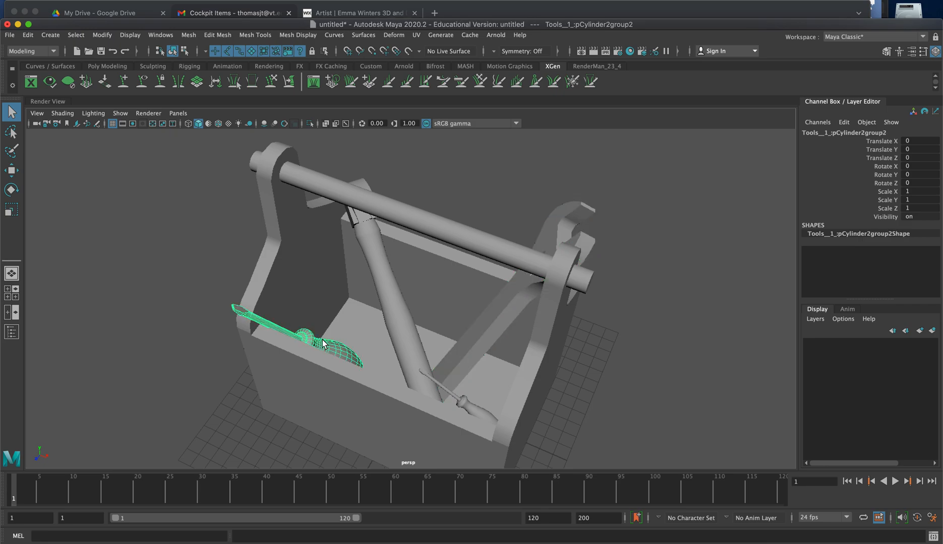
right_click_drag(472, 315, 307, 301, "alt")
left_click_drag(306, 297, 283, 276, "alt")
left_click_drag(378, 206, 506, 266)
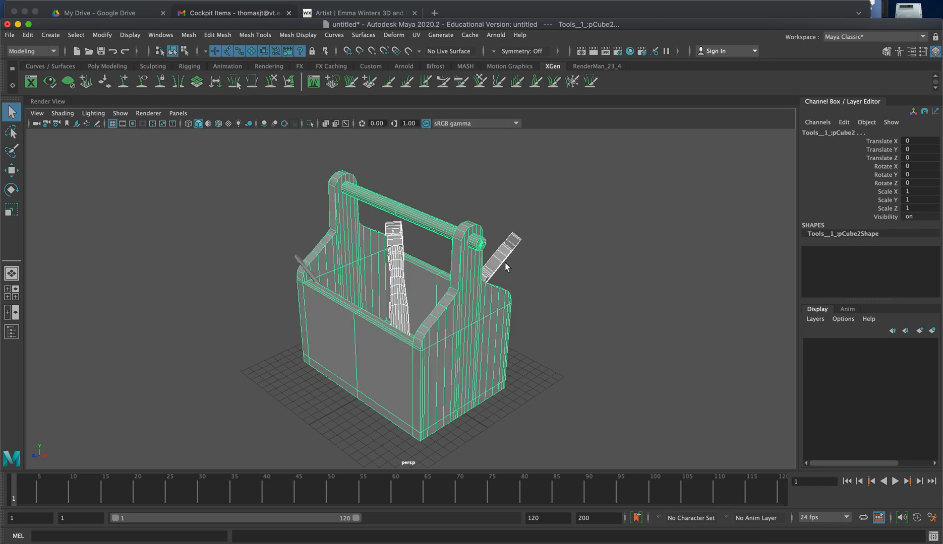
key("Delete")
- Delete the two smaller screwdrivers so that only the largest one remains
right_click_drag(345, 396, 522, 346, "alt")
left_click_drag(522, 346, 558, 369, "alt")
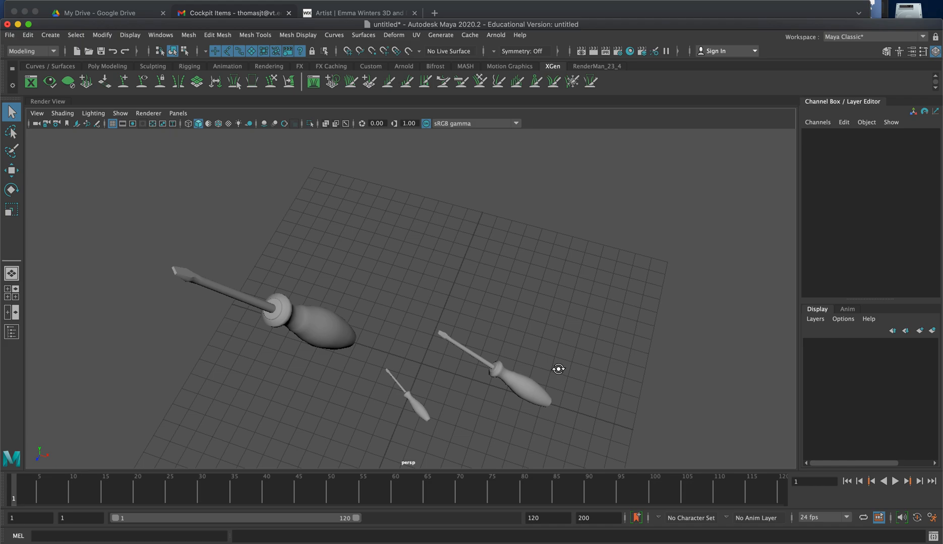
left_click_drag(381, 373, 548, 410)
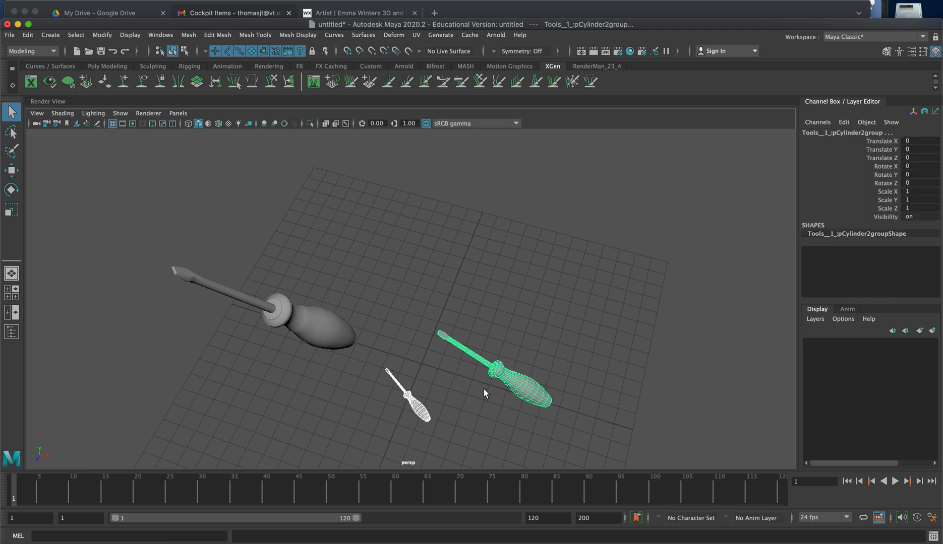
key("Delete")
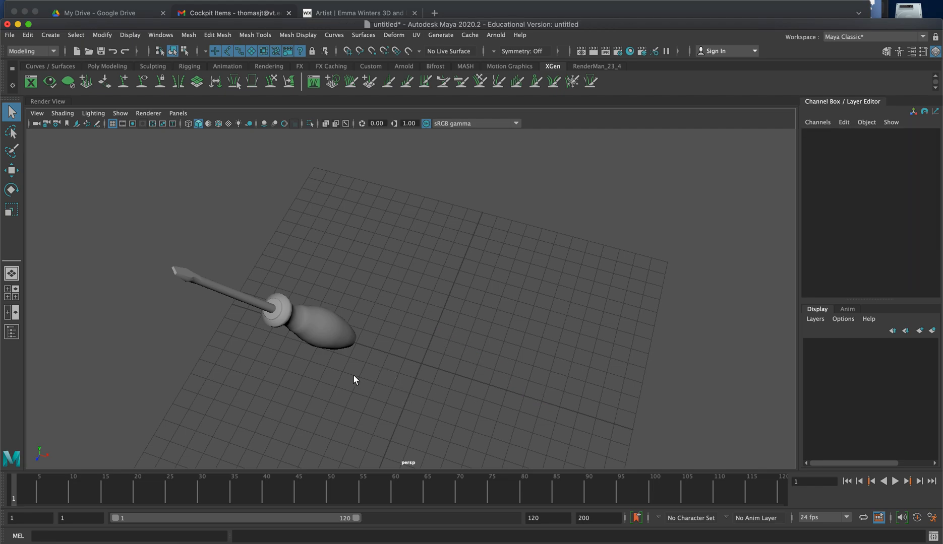
- Center the pivot of the remaining screwdriver
left_click(299, 316)
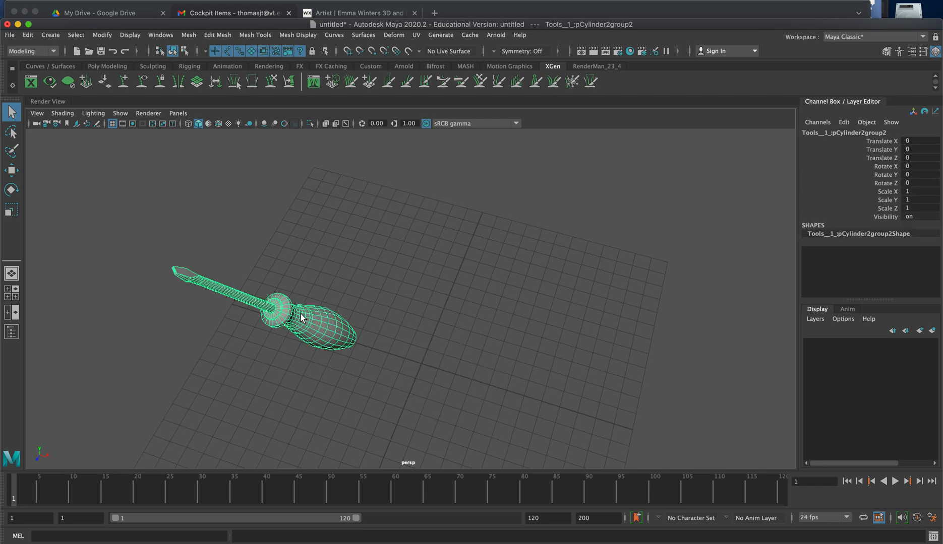
key("space")
key("space")
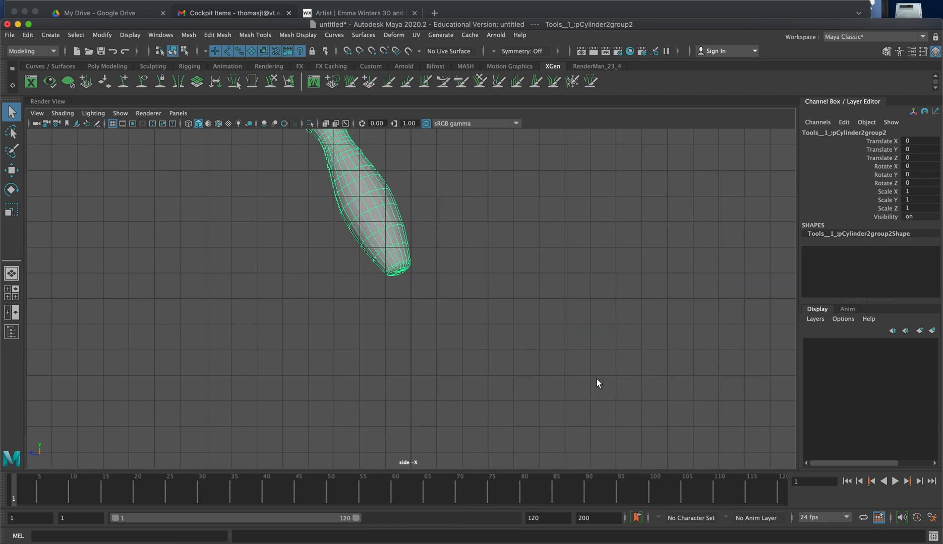
key("f")
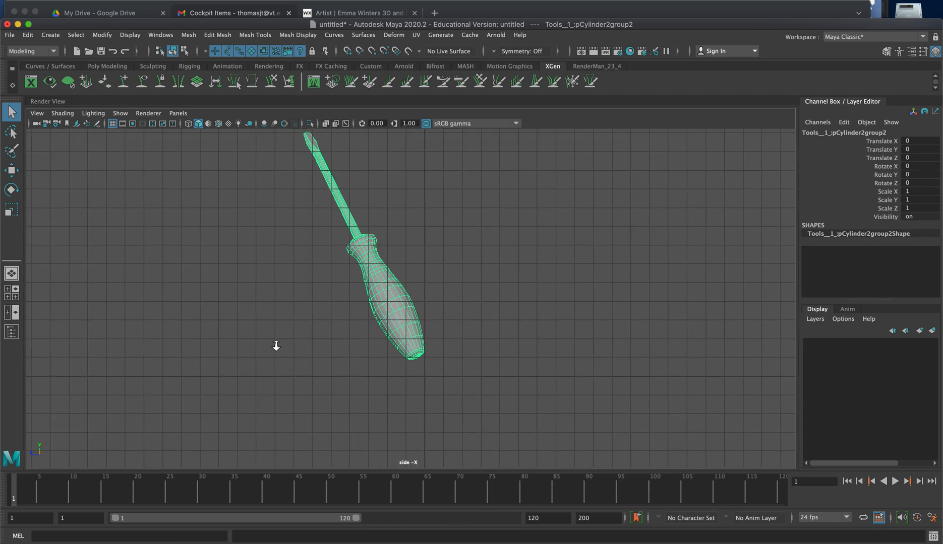
key("e")
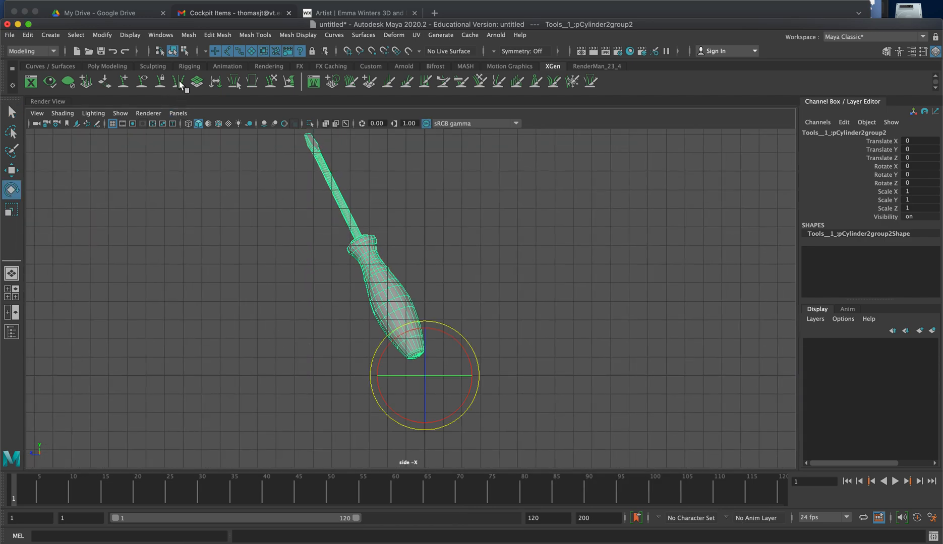
left_click(97, 33)
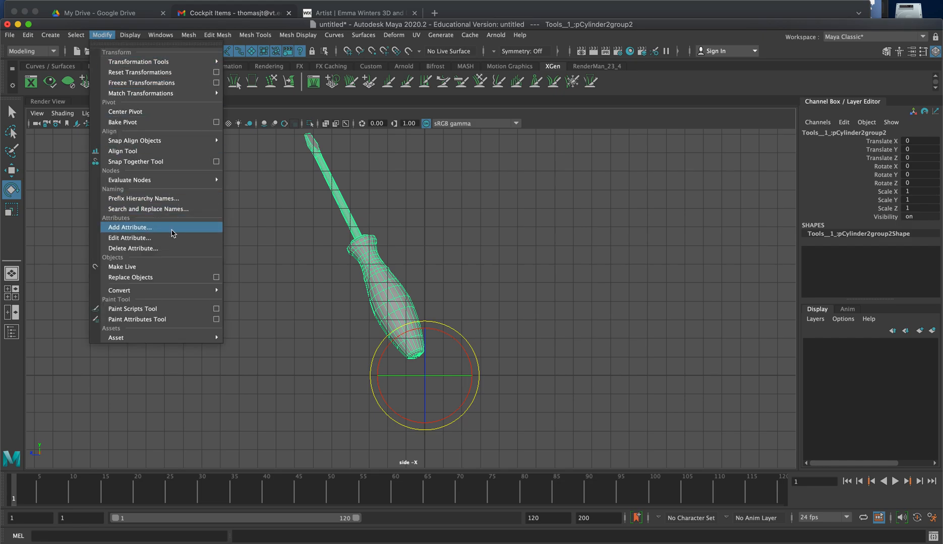
left_click(145, 112)
- Rotate the screwdriver upright in the side view, about -25 on X and -24.7 on Z, and center it with Translate Z about -3.37
left_click_drag(396, 199, 365, 234)
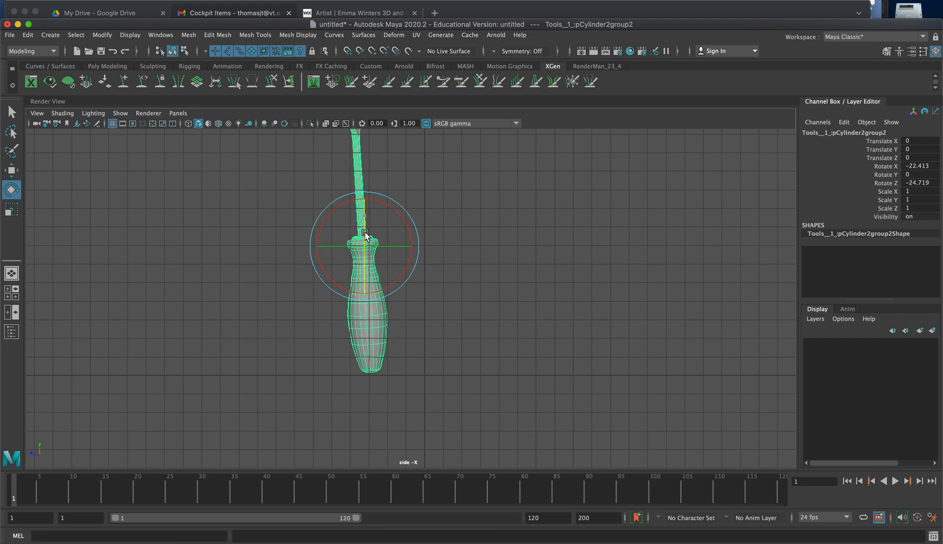
left_click_drag(381, 189, 385, 196)
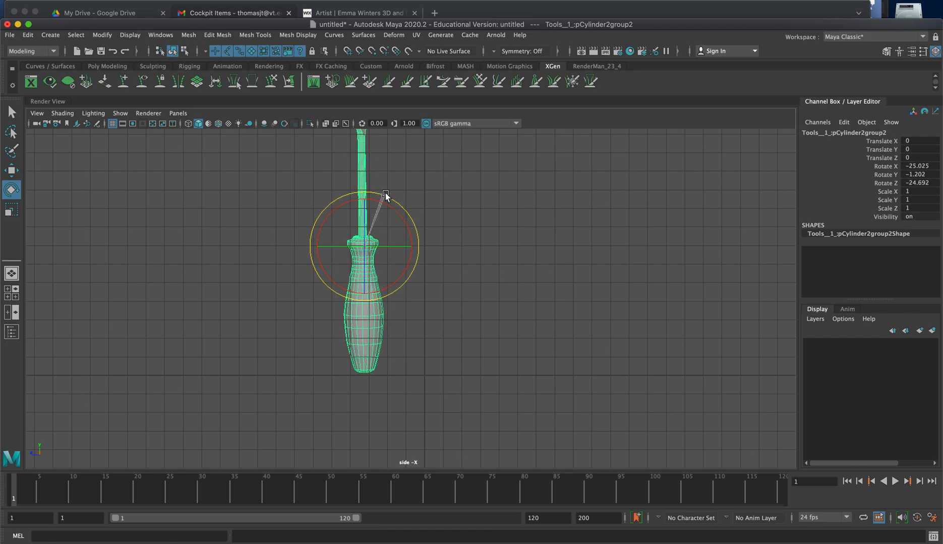
key("w")
left_click_drag(329, 246, 388, 247)
key("space")
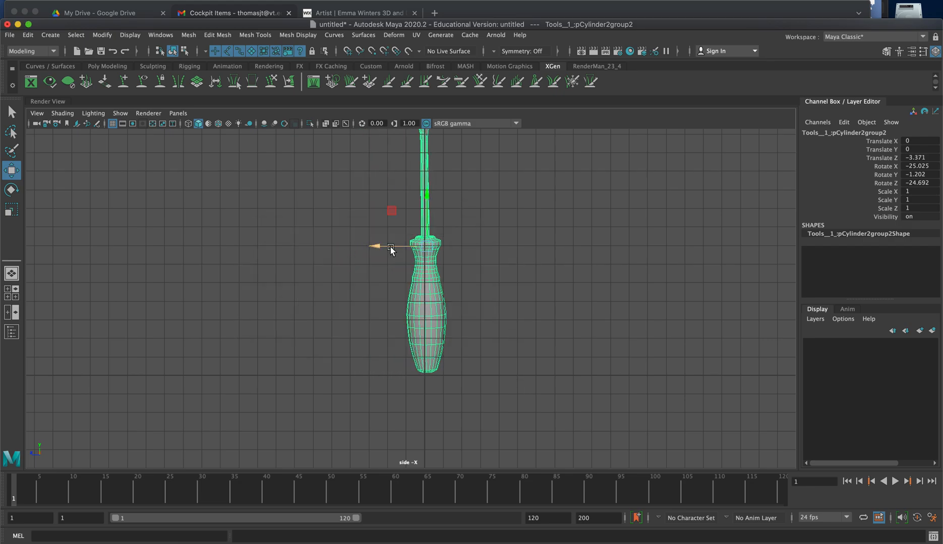
- In the front view, center the screwdriver with Translate X about 6.1 and straighten it with Rotate Z about -16.6
key("space")
middle_click_drag(297, 281, 325, 391, "alt")
left_click_drag(330, 233, 495, 263)
key("e")
left_click_drag(493, 204, 489, 231)
key("w")
key("space")
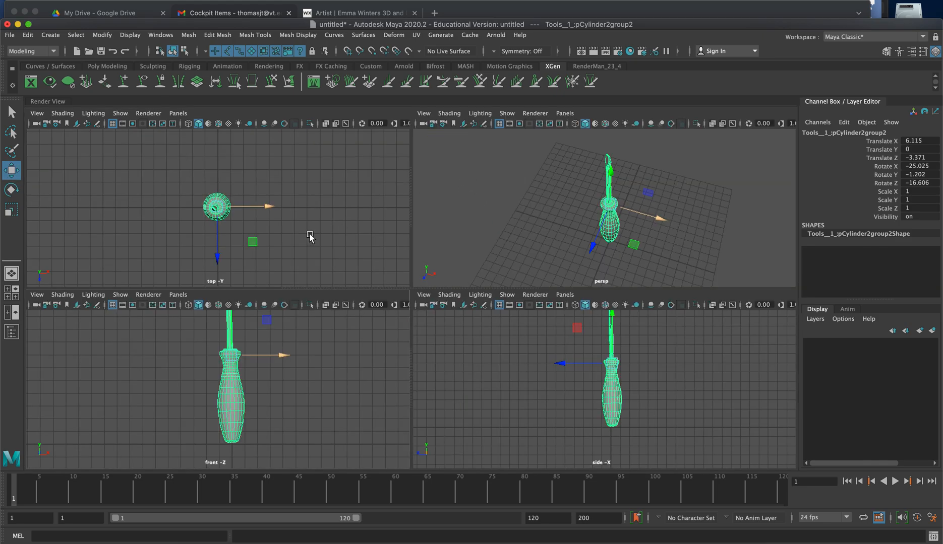
key("space")
key("space")
key("space")
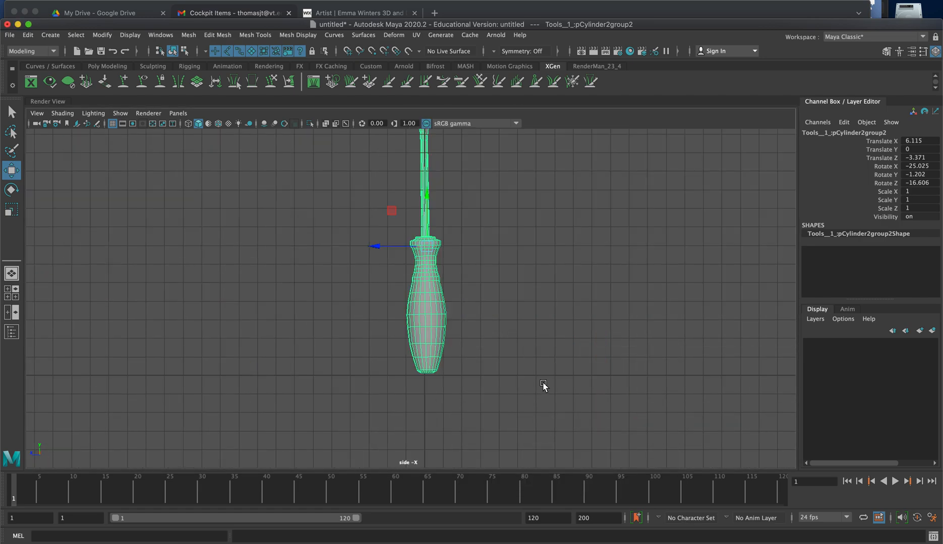
key("f")
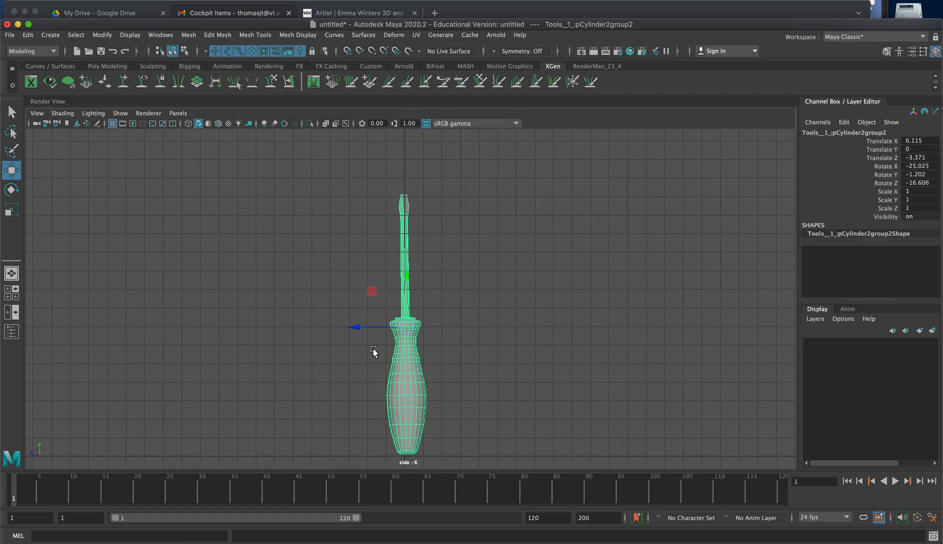
- Turn the screwdriver in the top view until its flat blade aligns with the X axis, fine-tune its X position to about 6.17, and deselect it
key("space")
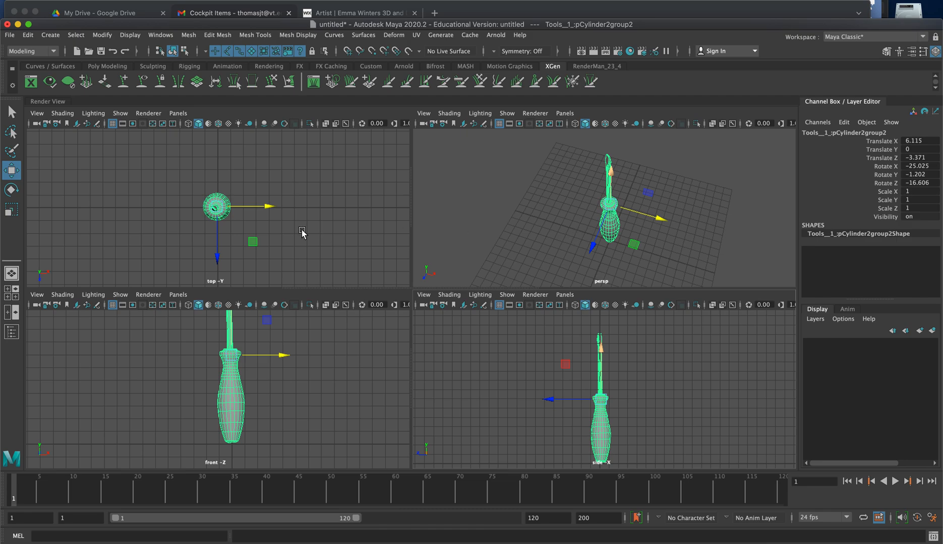
key("space")
scroll(422, 329, "up", 3)
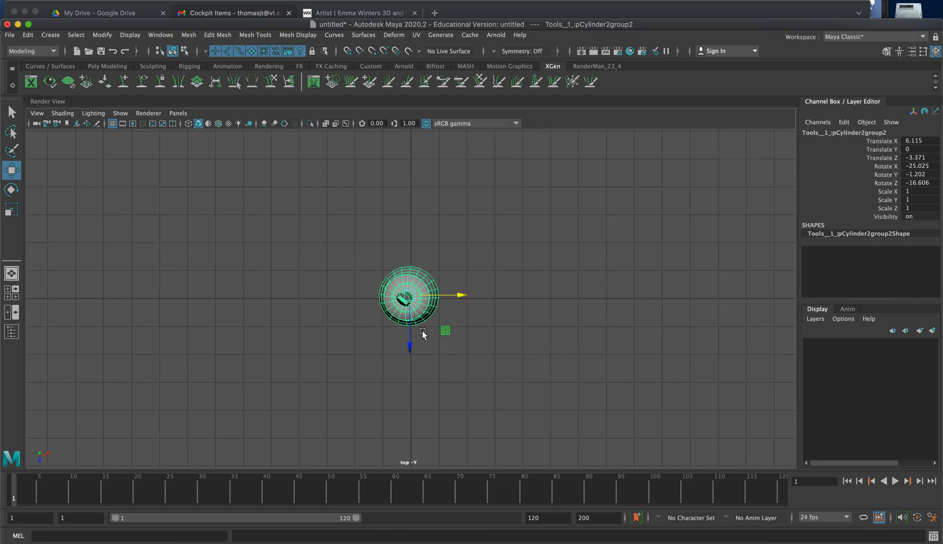
key("e")
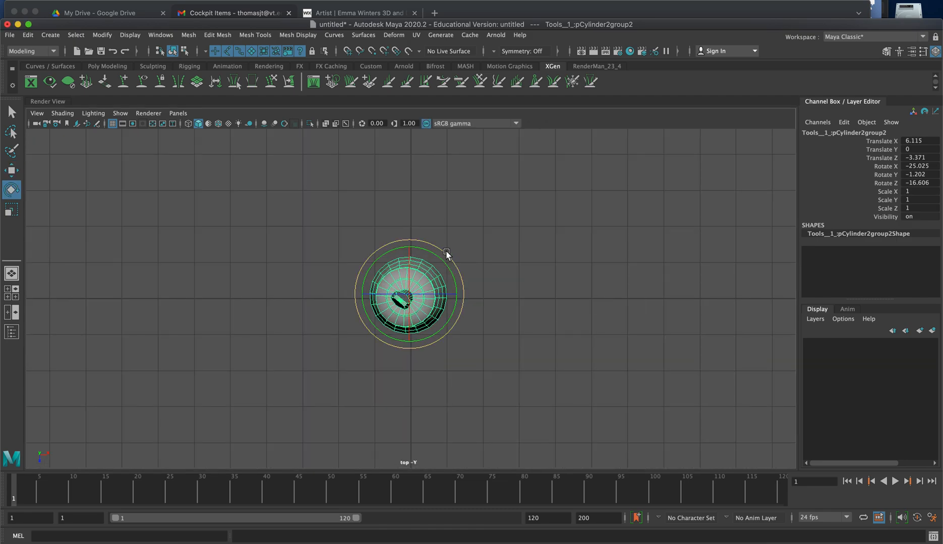
left_click_drag(446, 250, 407, 260)
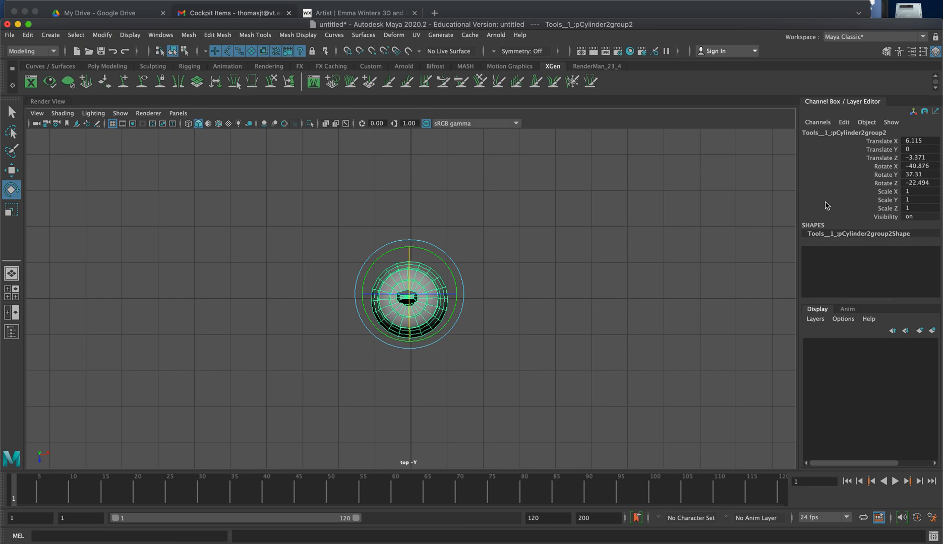
key("w")
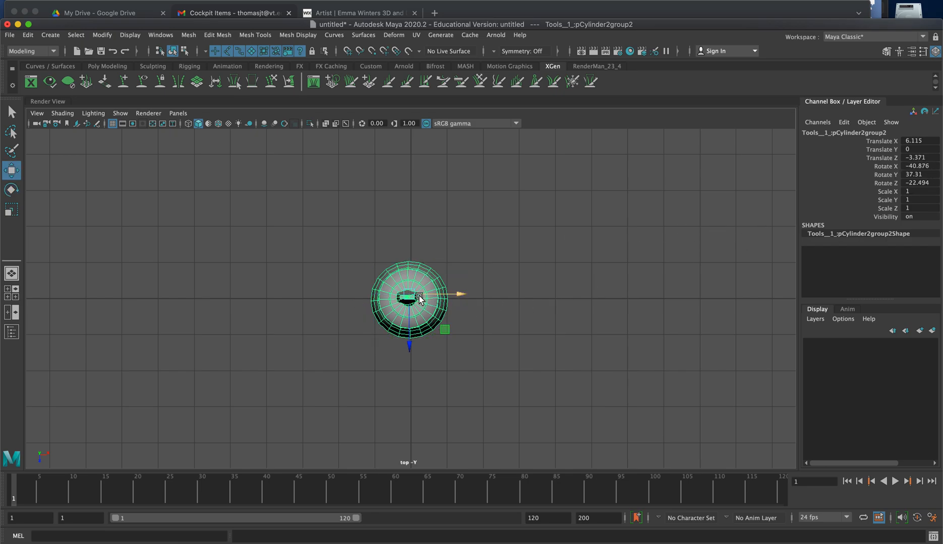
left_click_drag(434, 298, 430, 297)
key("e")
left_click(544, 291)
- Switch the screwdriver to face selection and select the handle's faces in the front view
key("space")
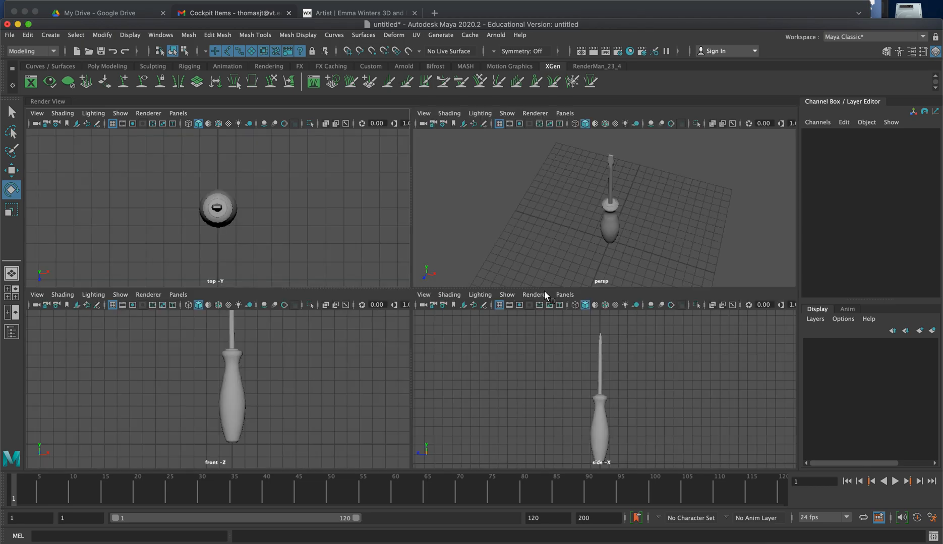
key("space")
scroll(429, 328, "up", 5)
scroll(416, 323, "down", 3)
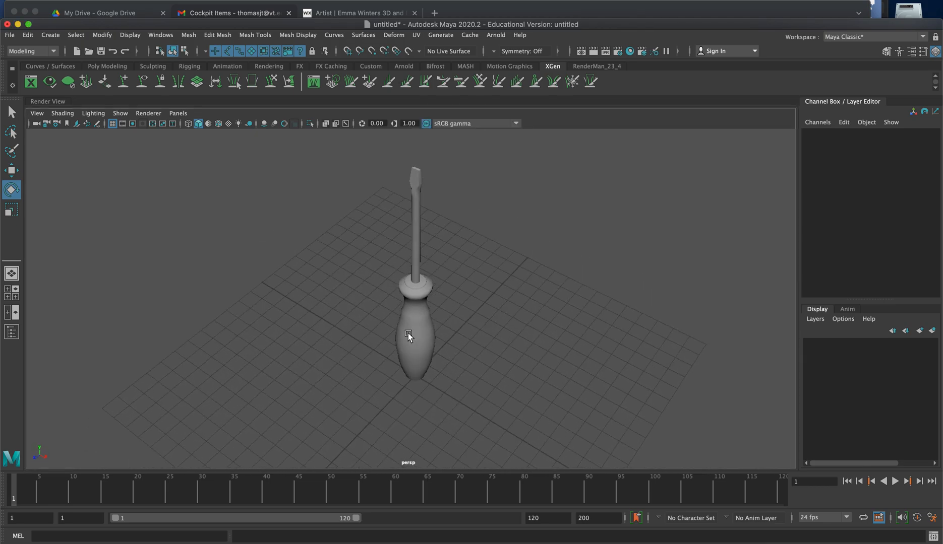
left_click(409, 333)
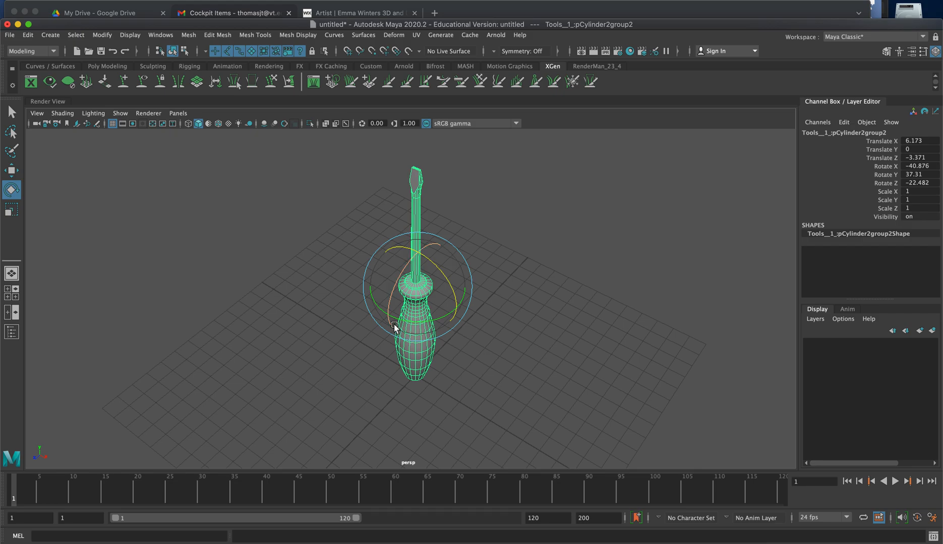
right_click_drag(430, 287, 428, 320)
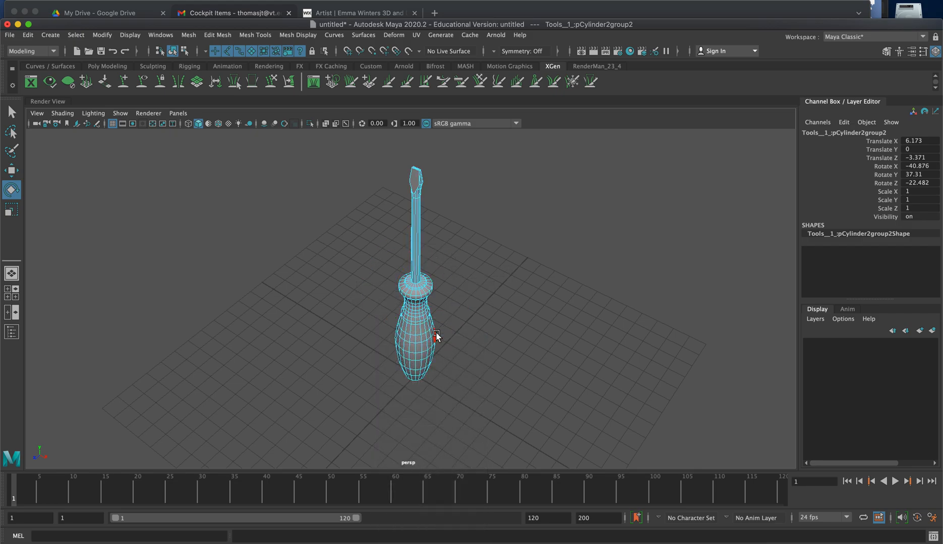
key("space")
key("space")
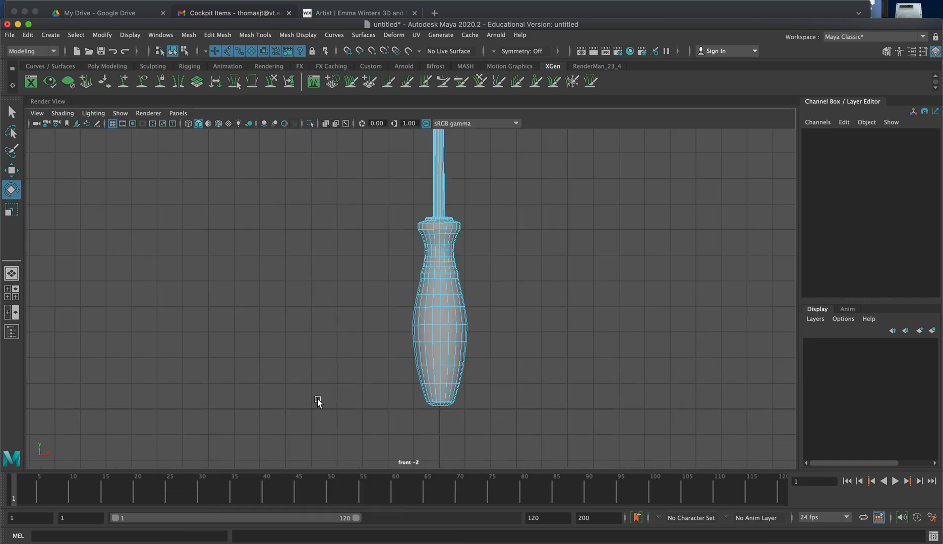
left_click_drag(363, 221, 529, 432)
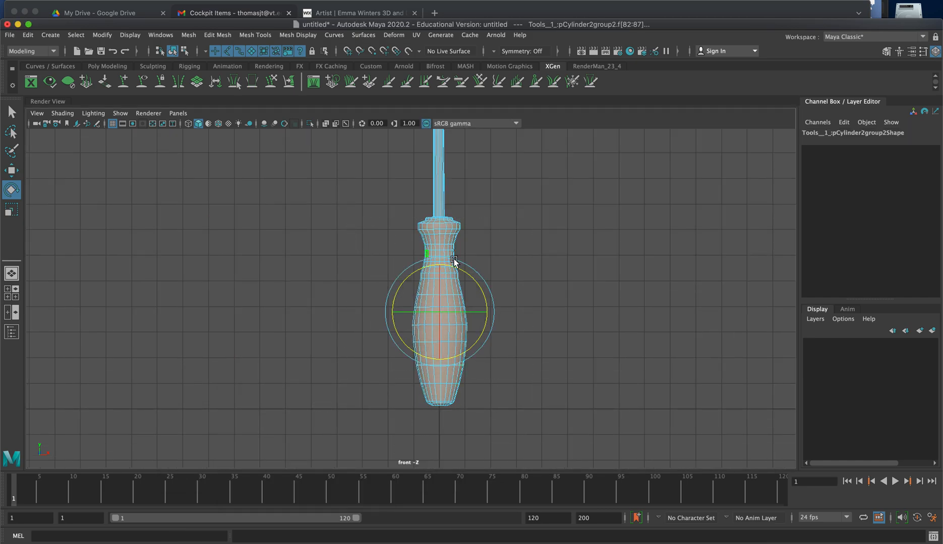
- Select the faces of the screwdriver's shaft and blade in the front view, then check the selection in perspective
middle_click_drag(492, 247, 473, 390, "alt")
left_click_drag(348, 170, 461, 355)
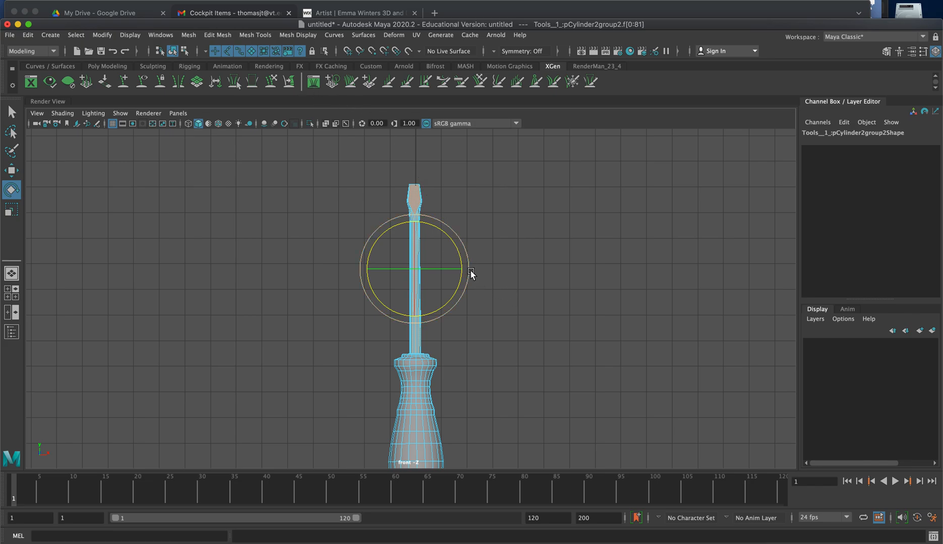
key("space")
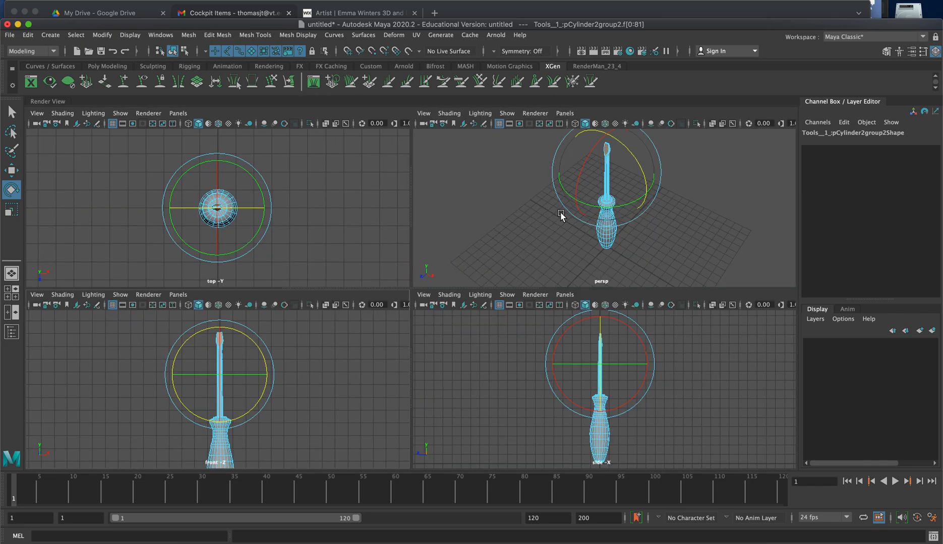
key("space")
right_click_drag(305, 302, 516, 319, "alt")
middle_click_drag(505, 212, 468, 321, "alt")
left_click_drag(465, 311, 404, 309, "alt")
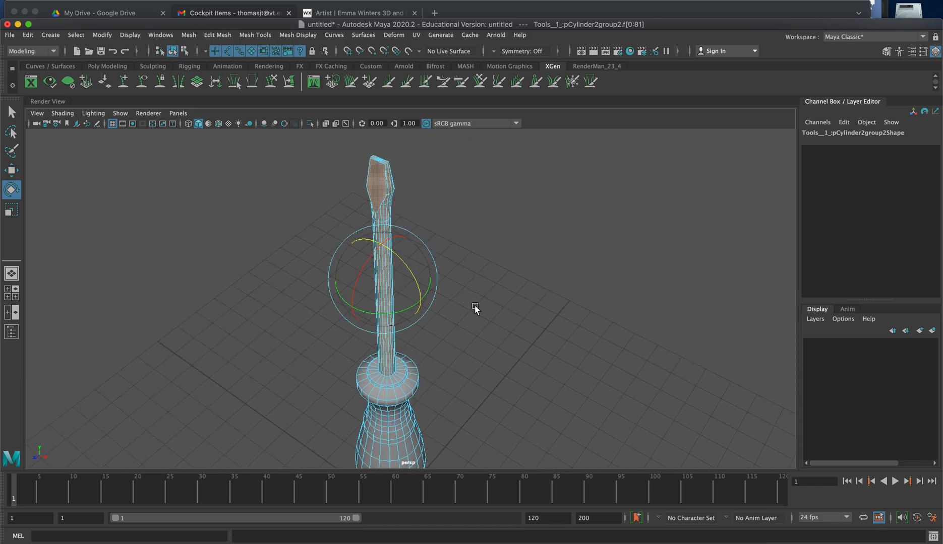
- In the side view, select only the front half of the shaft and blade faces, up to the center line
key("space")
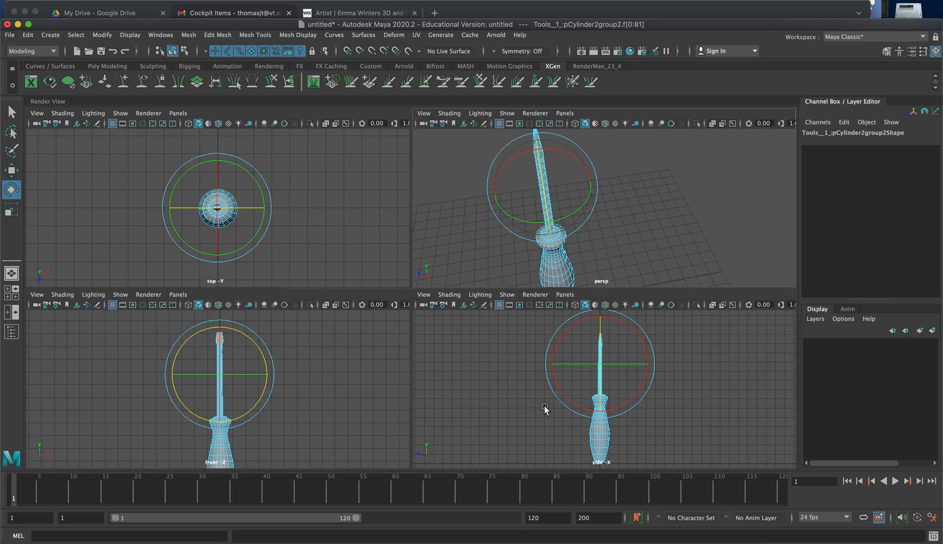
key("space")
right_click_drag(338, 271, 634, 319, "alt")
middle_click_drag(538, 261, 506, 373, "alt")
left_click_drag(273, 150, 361, 426)
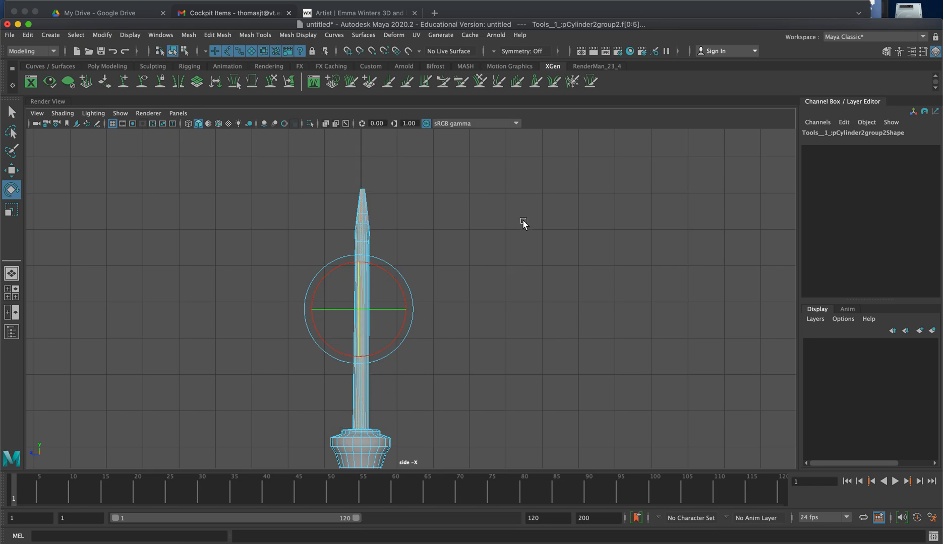
- Open the UV Editor for the selected shaft and blade faces, with the model shown in the front view
key("space")
key("space")
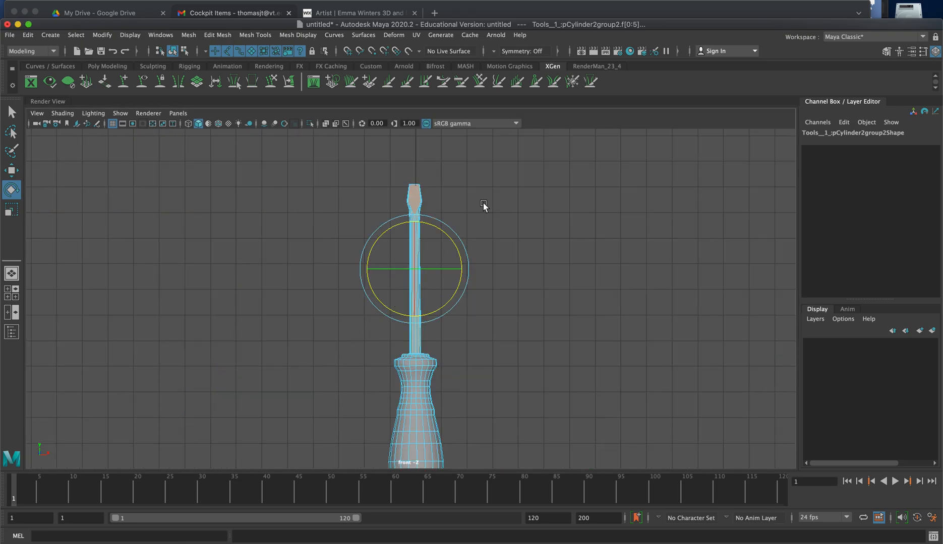
left_click(413, 35)
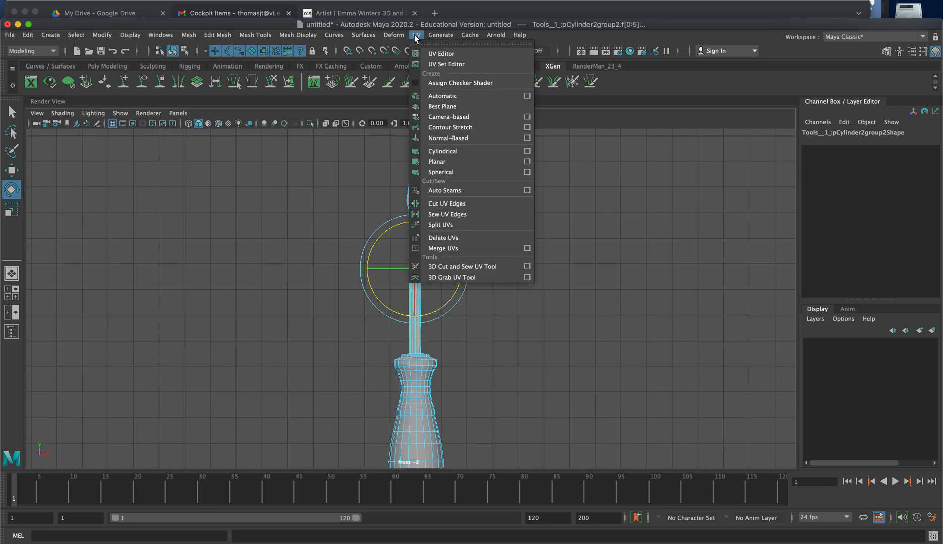
left_click(462, 53)
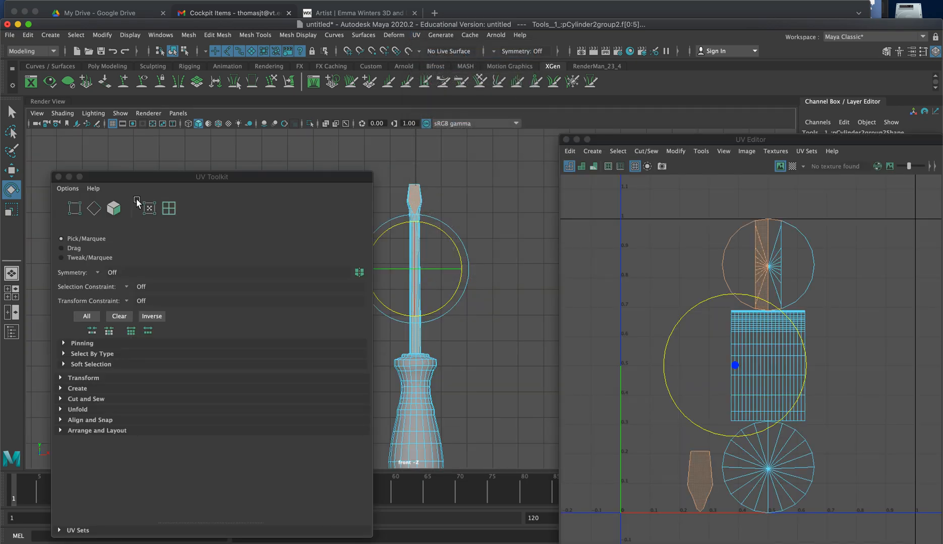
- Apply a planar UV projection from the camera to the selected shaft and blade faces, fitted to the bounding box with the width/height ratio kept
left_click(58, 177)
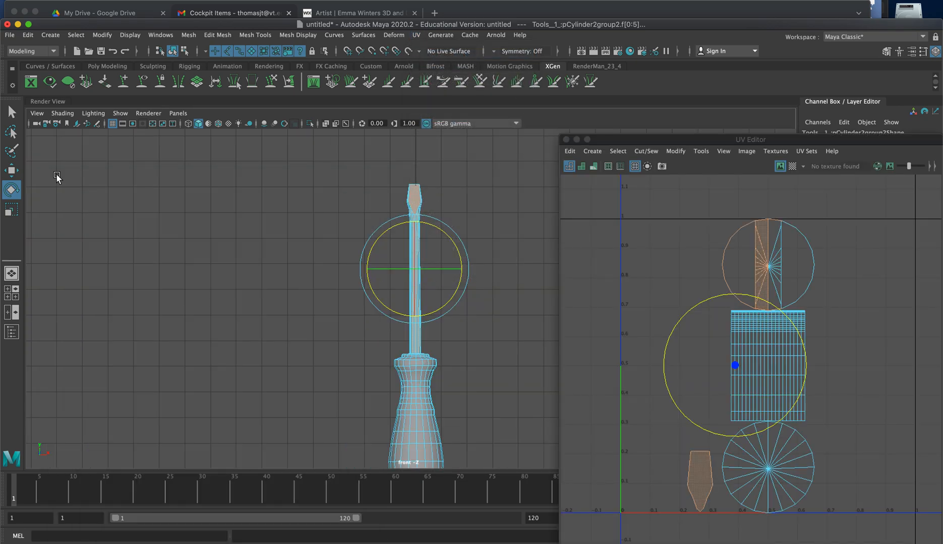
left_click(421, 37)
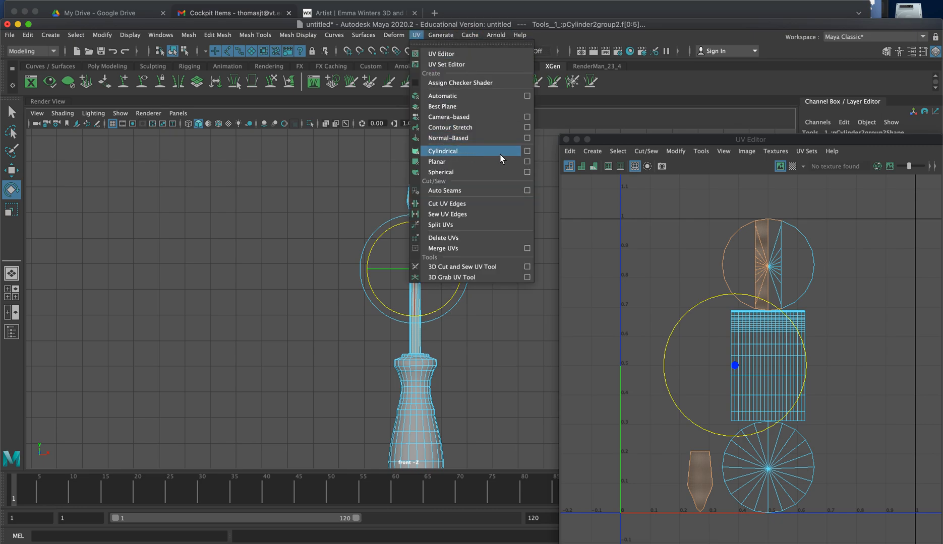
left_click(527, 161)
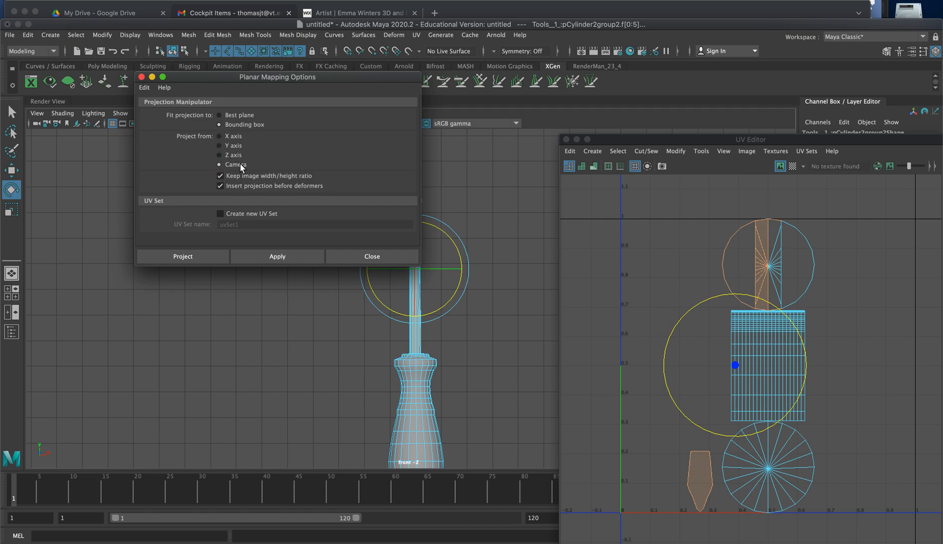
left_click(200, 257)
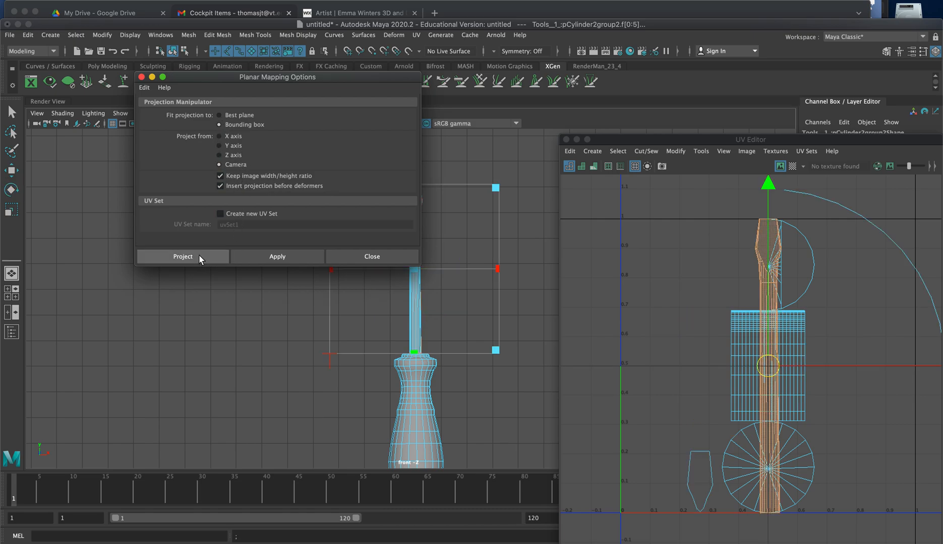
- Move the new shaft and blade UV shell to the right, outside the 0–1 UV square and clear of the other shells
scroll(732, 299, "down", 3)
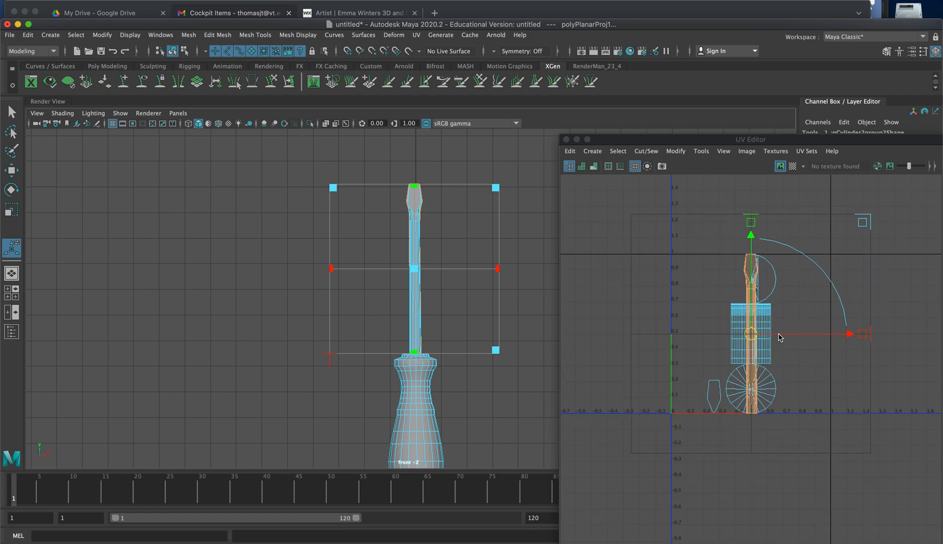
left_click_drag(851, 335, 938, 323)
left_click_drag(842, 333, 862, 337)
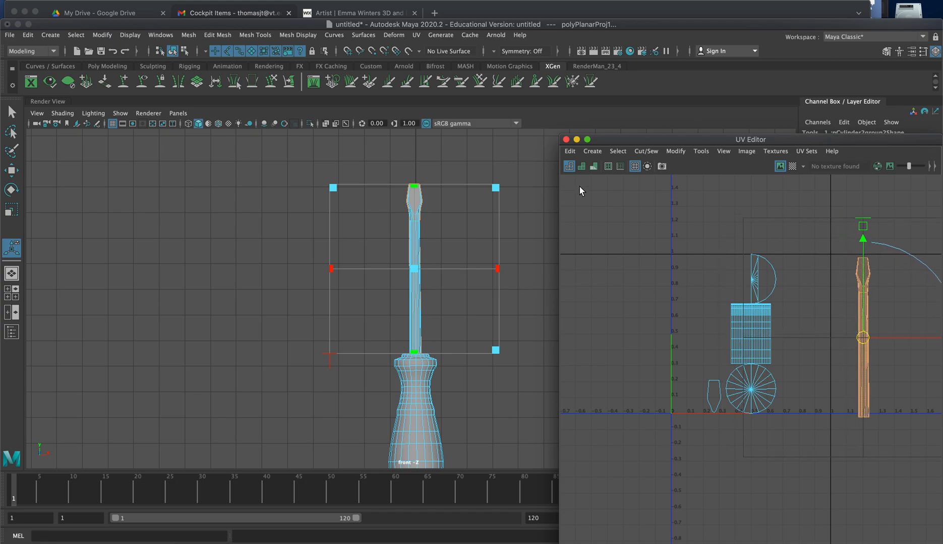
left_click_drag(648, 134, 799, 174)
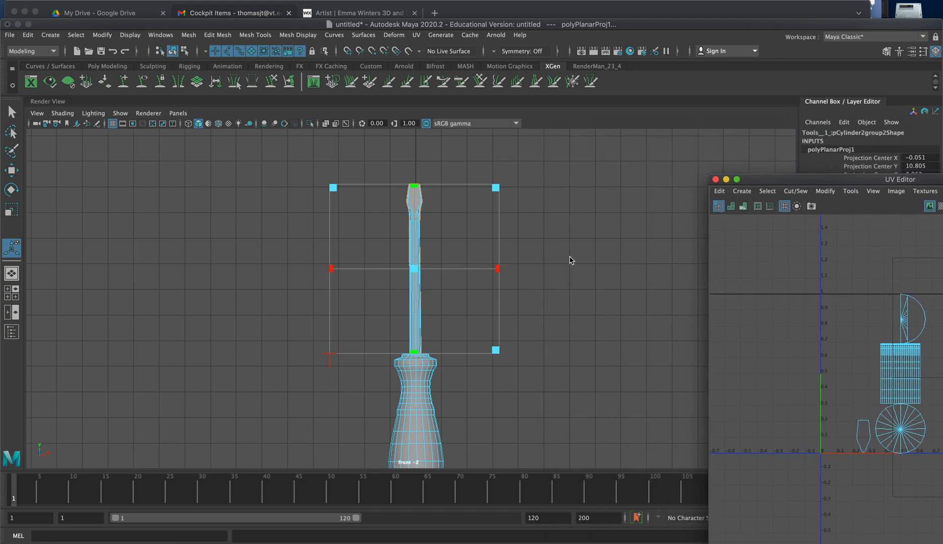
- In the side view, select the other half of the shaft and blade faces, from the tip down to the handle
left_click(569, 260)
key("space")
key("space")
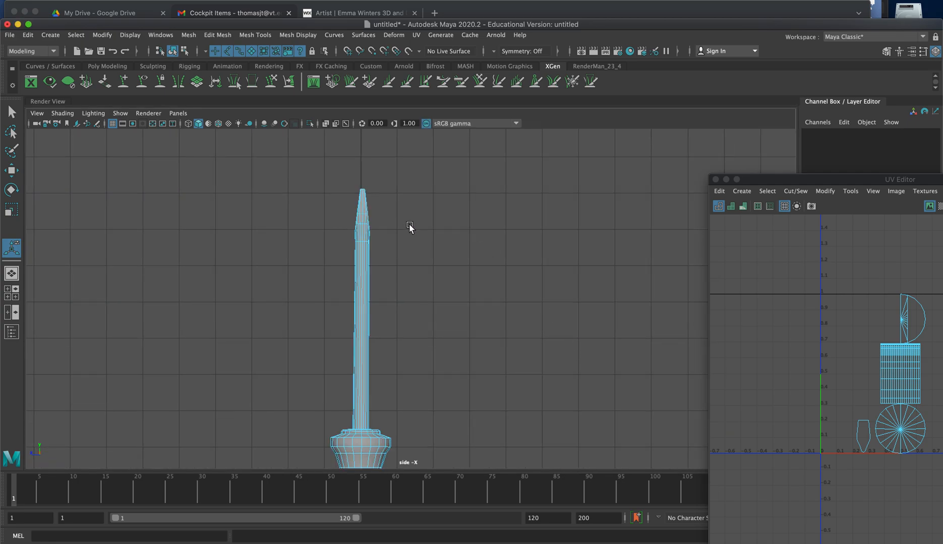
left_click_drag(425, 169, 363, 431)
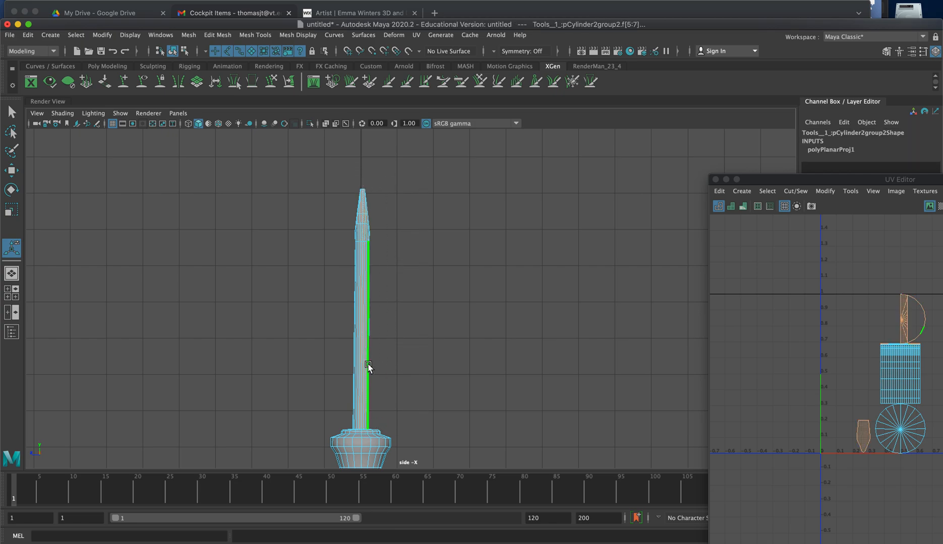
right_click_drag(324, 236, 467, 309, "alt")
middle_click_drag(430, 302, 473, 149, "alt")
middle_click_drag(455, 261, 428, 433, "alt")
middle_click_drag(427, 267, 442, 355, "alt")
right_click_drag(442, 355, 366, 311, "alt")
middle_click_drag(422, 306, 383, 282, "alt")
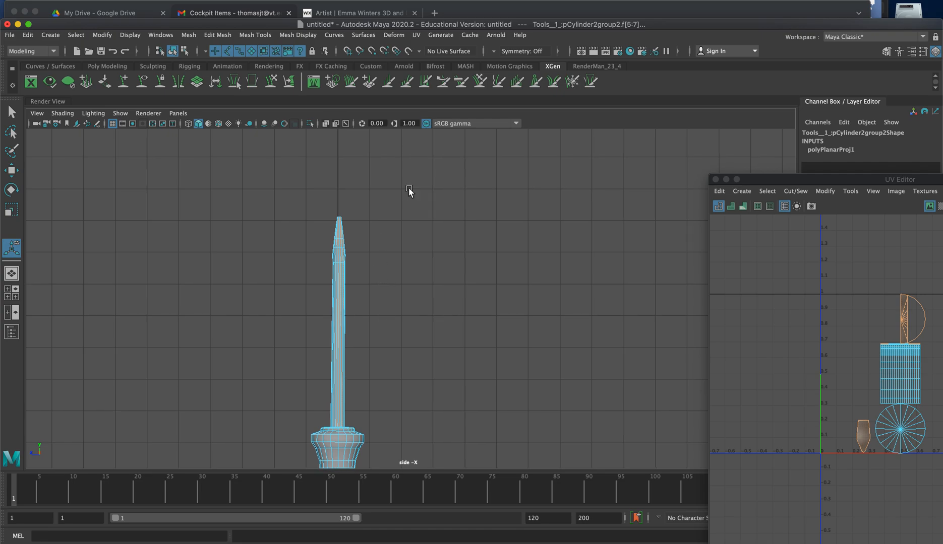
left_click_drag(422, 182, 340, 429)
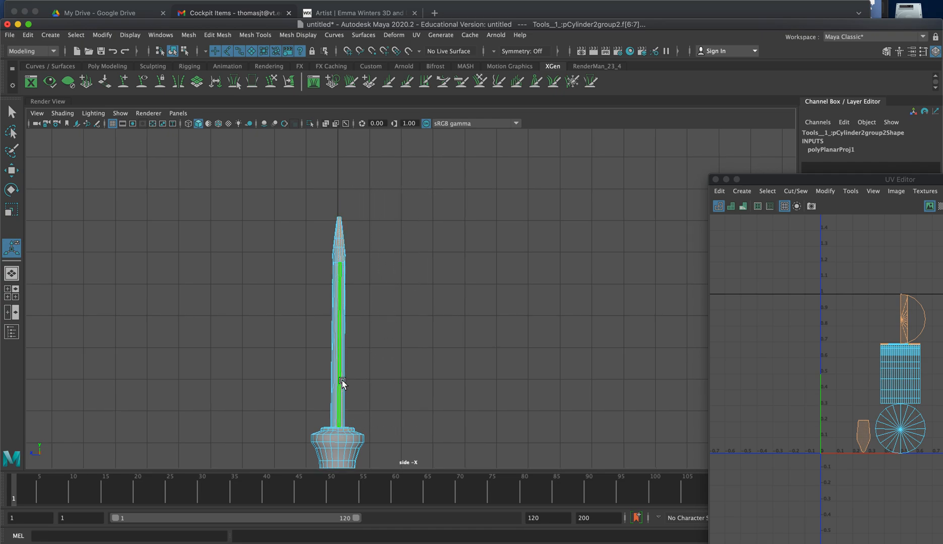
- Remove the handle's collar faces at the base of the shaft from the selection
right_click_drag(421, 319, 481, 305, "alt")
middle_click_drag(482, 305, 517, 108, "alt")
middle_click_drag(435, 320, 472, 255, "alt")
right_click_drag(347, 337, 557, 366, "alt")
middle_click_drag(557, 366, 577, 320, "alt")
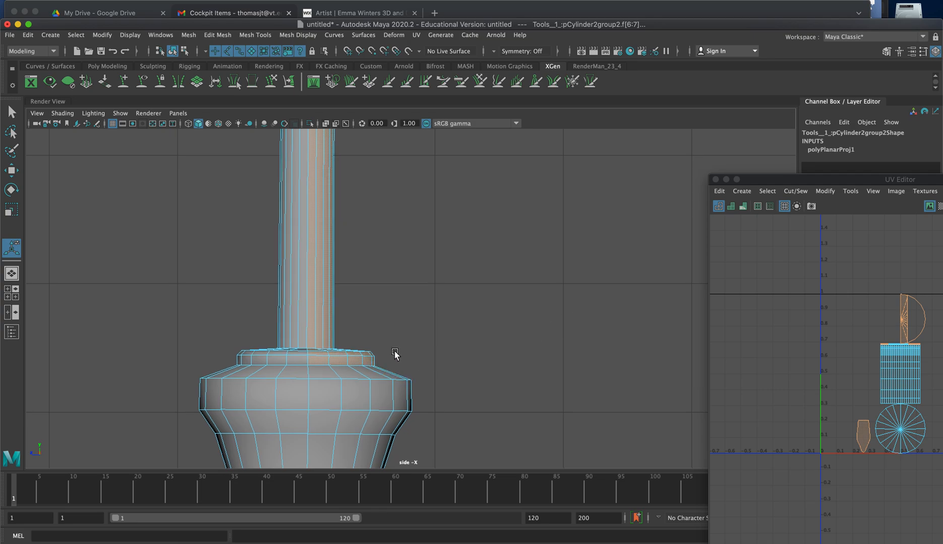
left_click_drag(393, 351, 315, 361)
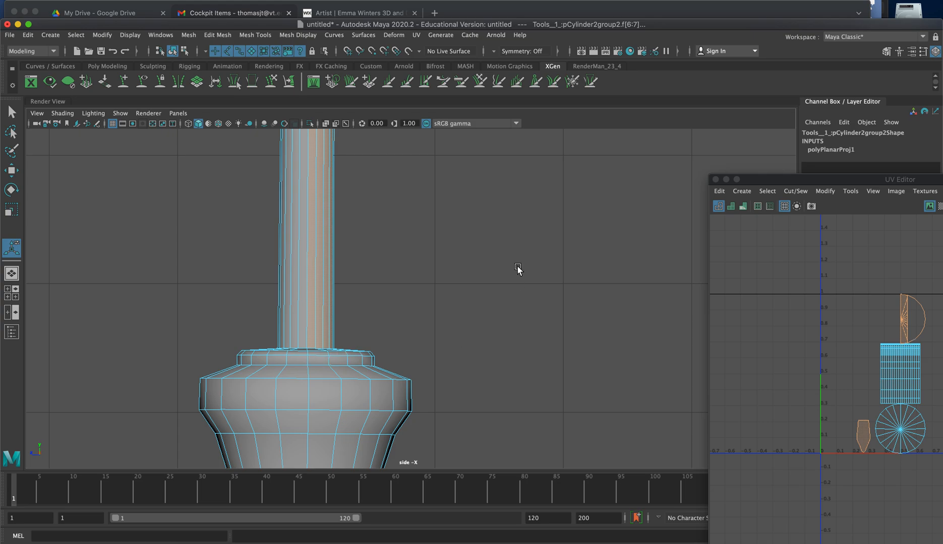
- Apply a planar UV projection to the selected half of the shaft and blade from the front view
key("space")
key("space")
scroll(427, 316, "down", 4)
scroll(427, 318, "down", 3)
key("space")
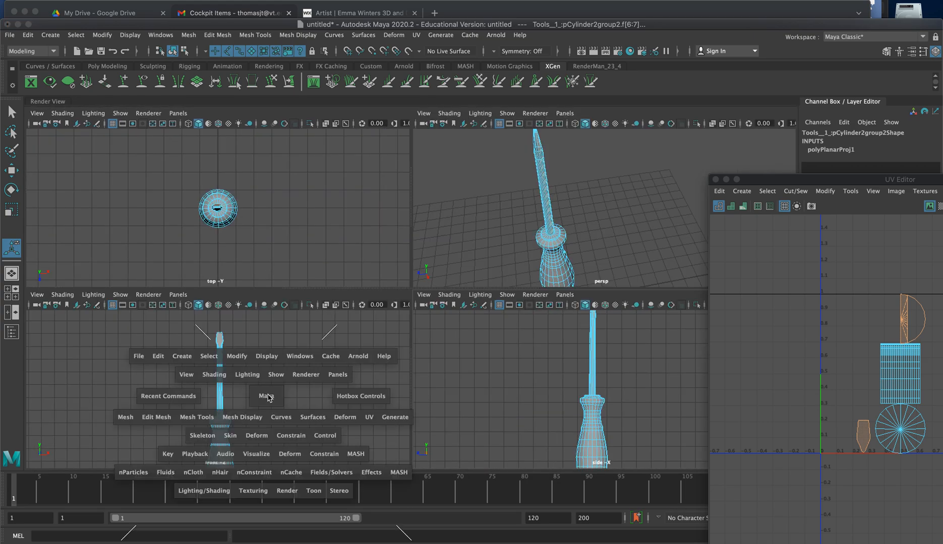
key("space")
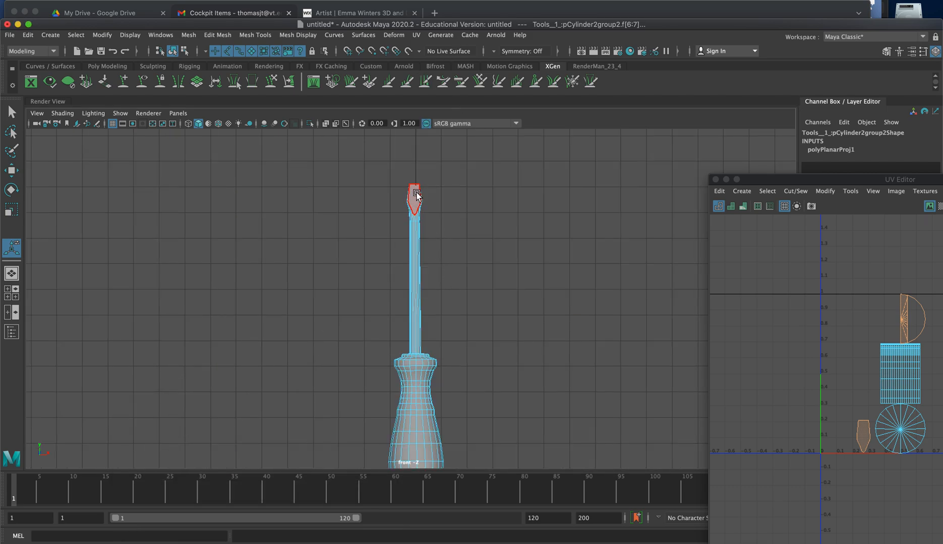
left_click(416, 35)
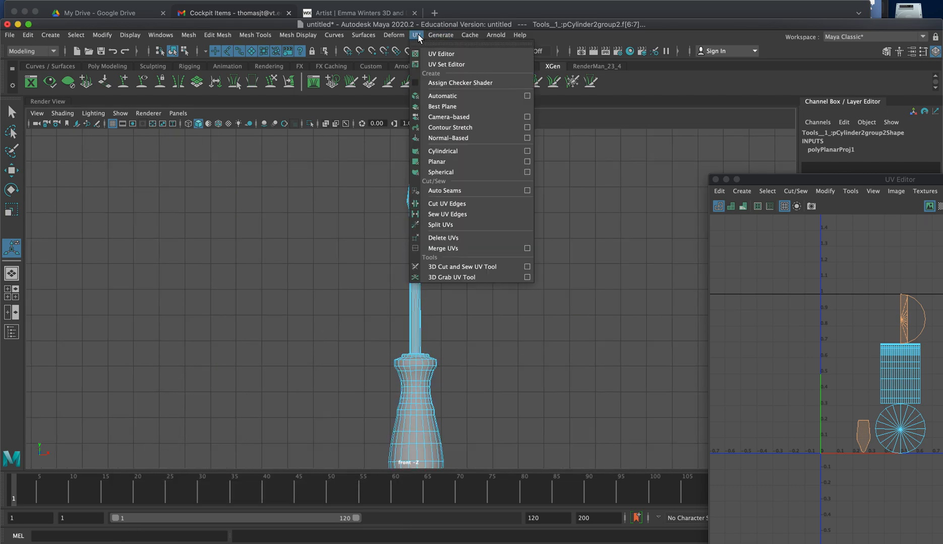
left_click(472, 161)
- Move the second shaft and blade UV shell to the right of the first one, keeping the two shells separate
left_click_drag(827, 184, 544, 157)
left_click_drag(677, 346, 833, 344)
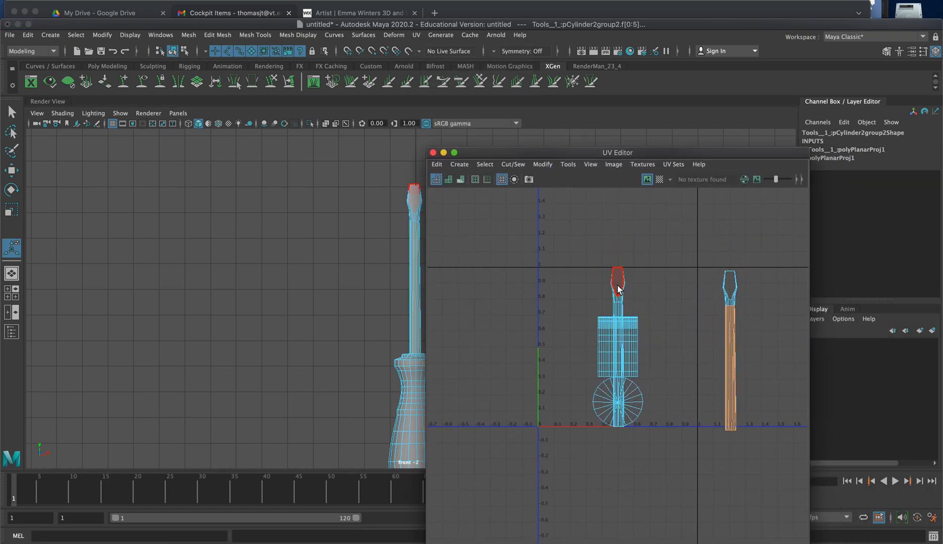
key("ctrl+z")
left_click_drag(715, 346, 878, 347)
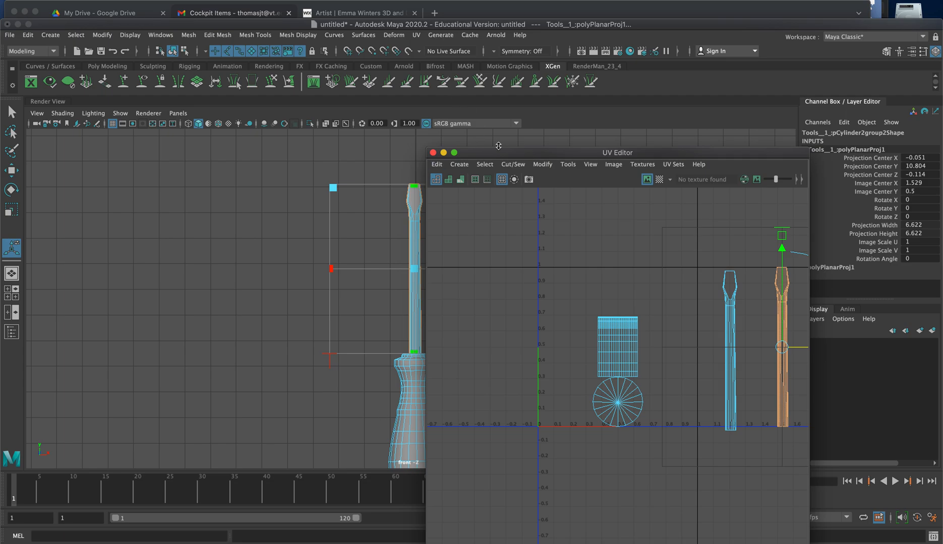
left_click_drag(497, 156, 678, 156)
- In the front view, select only the faces of the handle's top collar, leaving out the shaft faces
middle_click_drag(419, 379, 351, 311, "alt")
right_click(352, 311)
right_click_drag(351, 308, 609, 362)
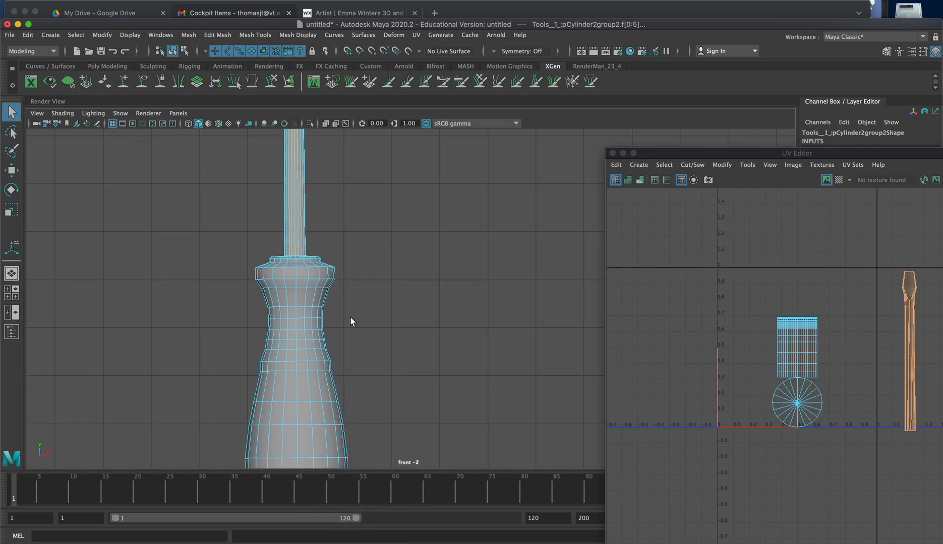
middle_click_drag(350, 317, 425, 357, "alt")
right_click_drag(425, 358, 608, 362, "alt")
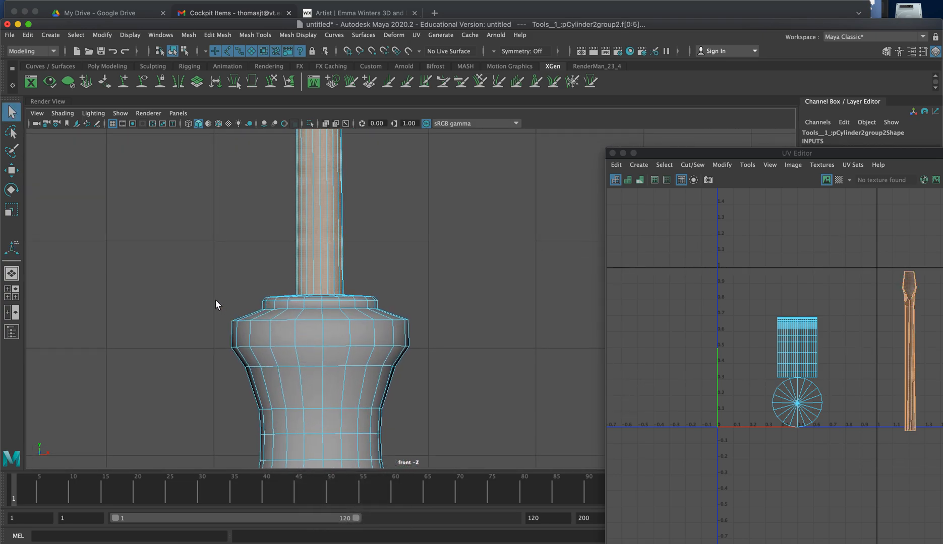
left_click_drag(205, 290, 425, 317)
left_click_drag(241, 222, 416, 262)
- Planar-map the collar faces from the top view and move their UV shell to the left of the 0–1 UV square
key("space")
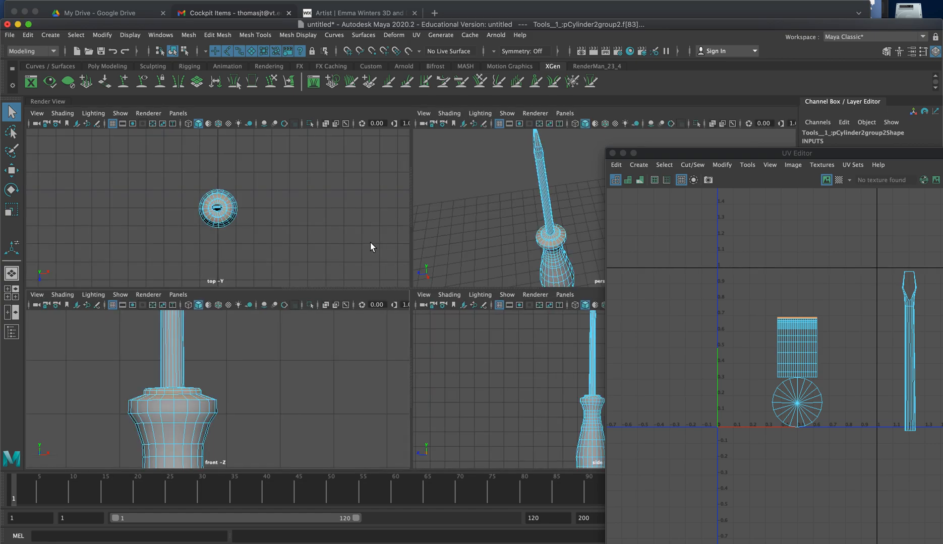
key("space")
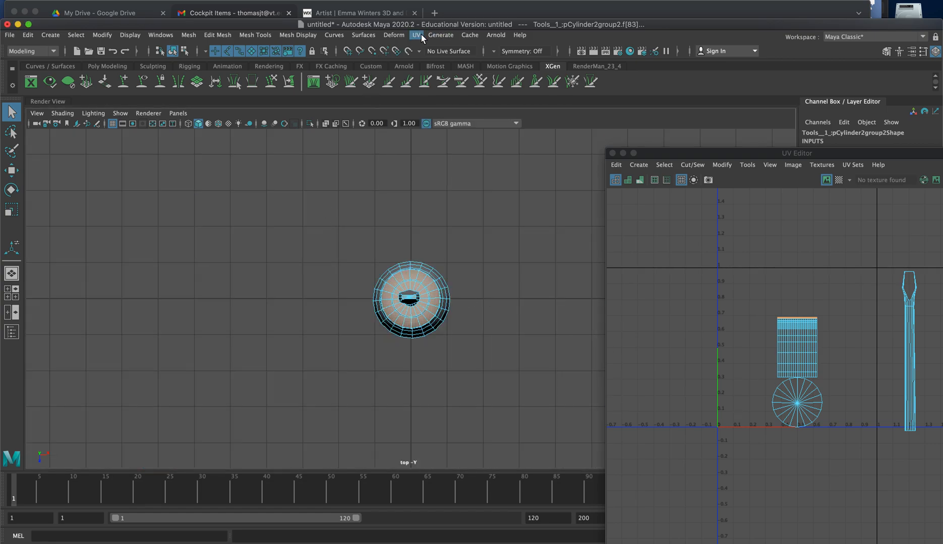
left_click(416, 35)
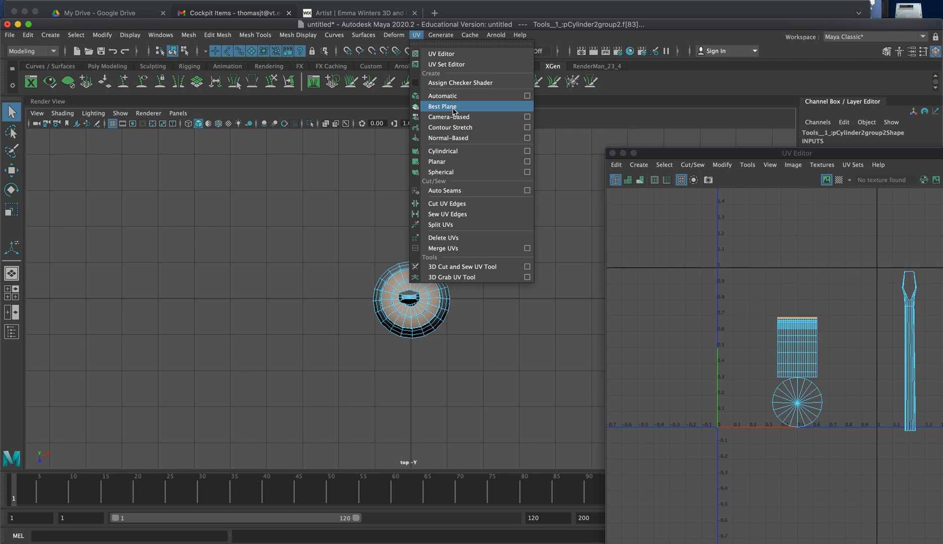
left_click(467, 162)
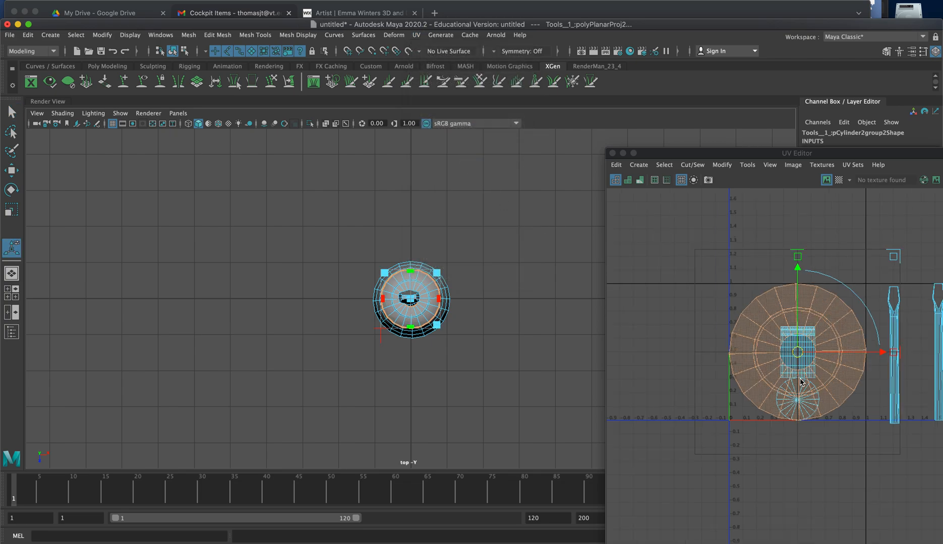
scroll(801, 382, "down", 2)
left_click_drag(850, 364, 730, 364)
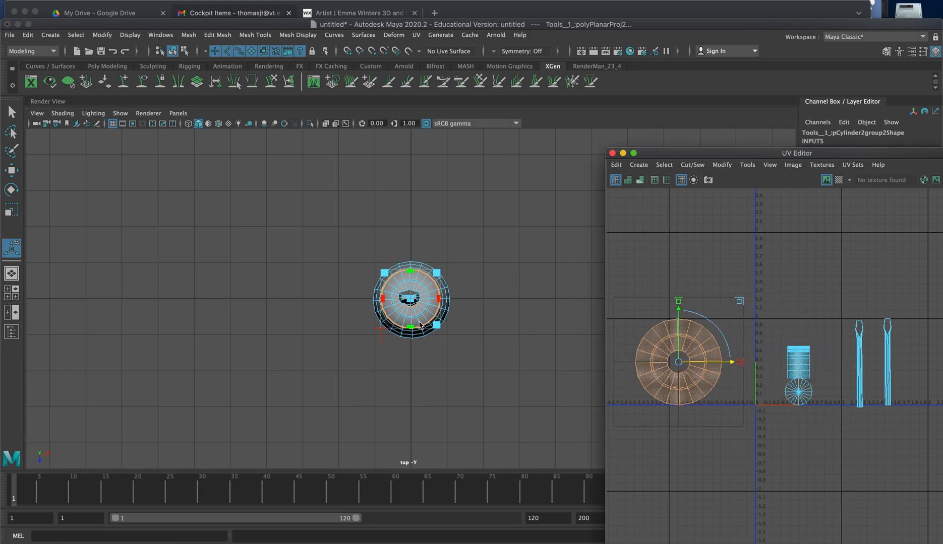
- In the side view, select only the faces that close off the bottom end of the handle
key("space")
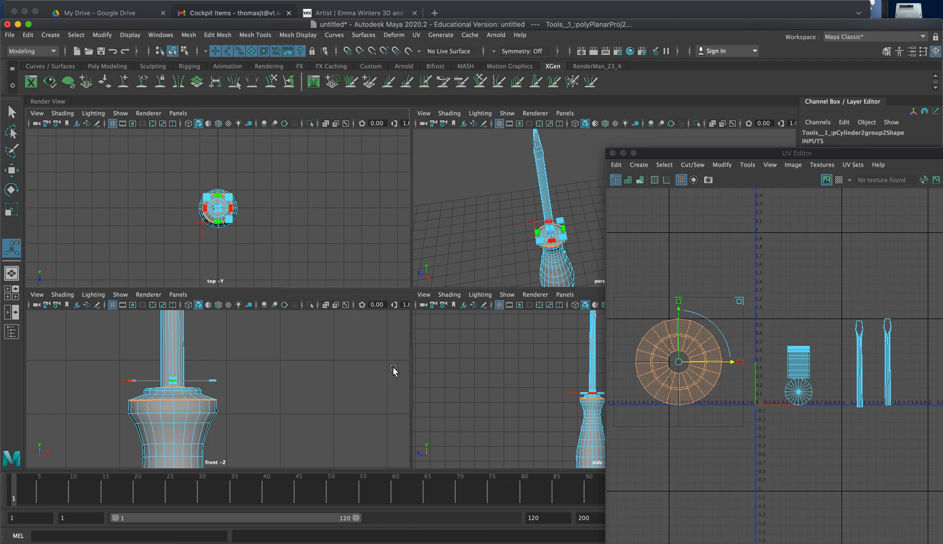
key("space")
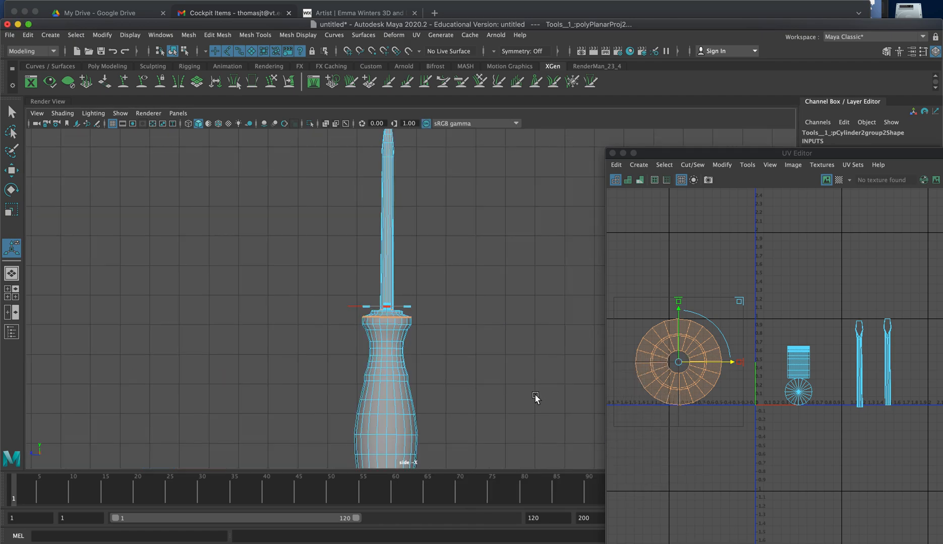
middle_click_drag(465, 385, 440, 287, "alt")
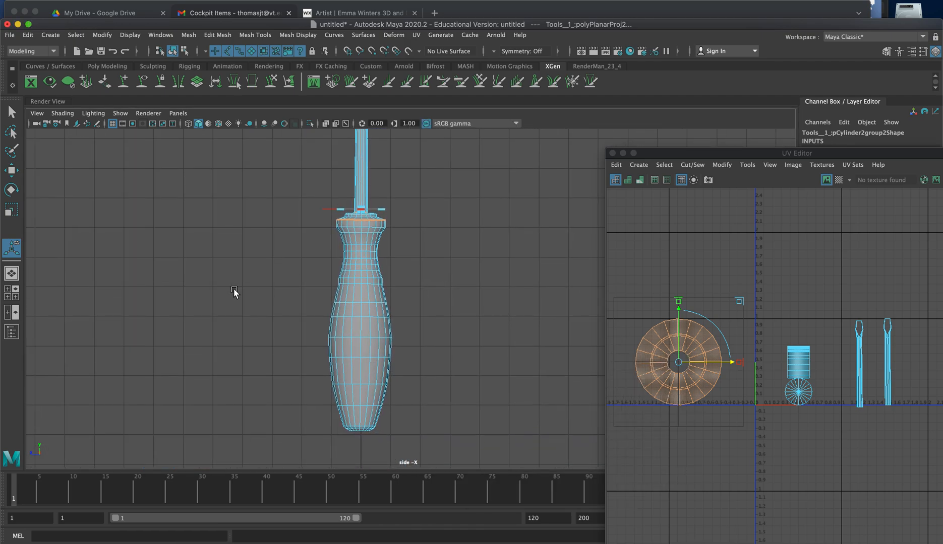
right_click_drag(234, 293, 437, 330, "alt")
middle_click_drag(437, 332, 381, 351, "alt")
left_click_drag(274, 370, 448, 445)
left_click_drag(272, 368, 384, 366)
- Planar-map the handle's bottom-end faces from the top view and move their UV shell above the collar shell
key("space")
key("space")
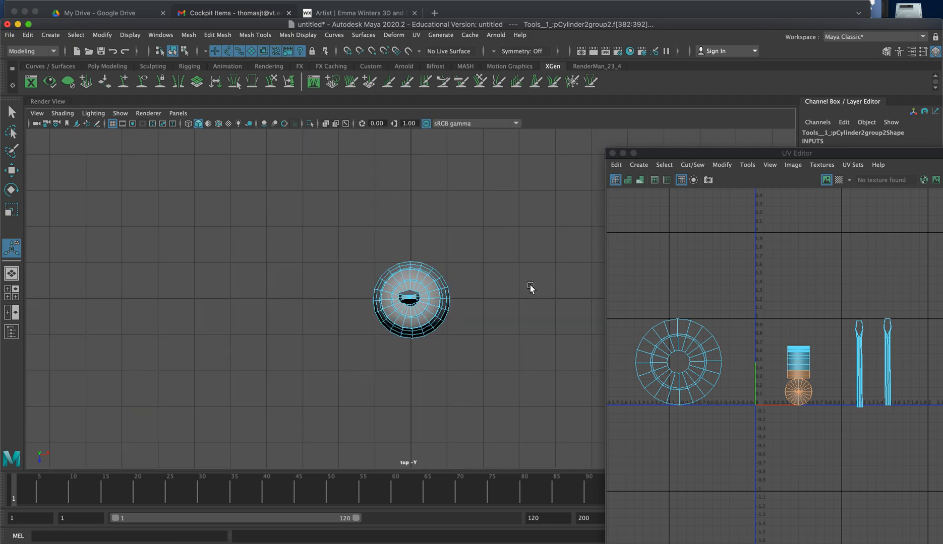
left_click(418, 36)
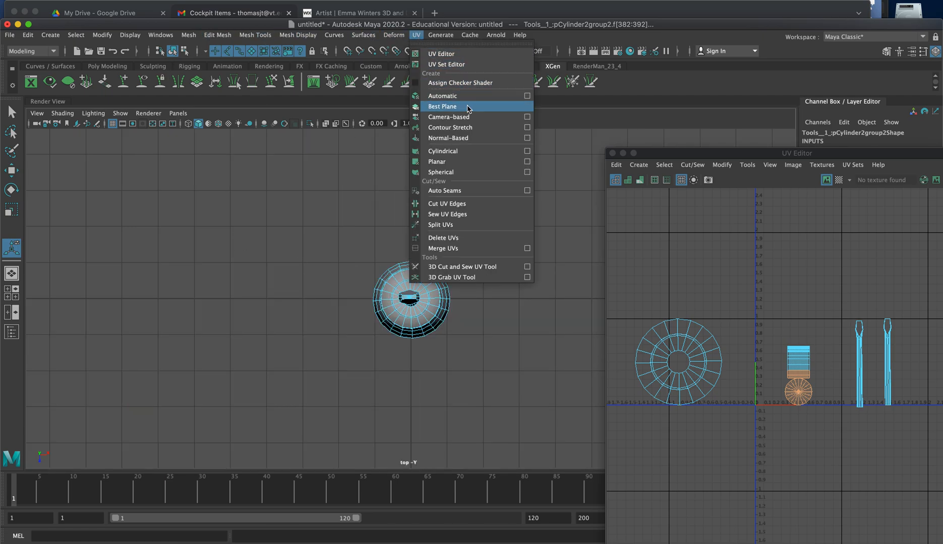
left_click(480, 162)
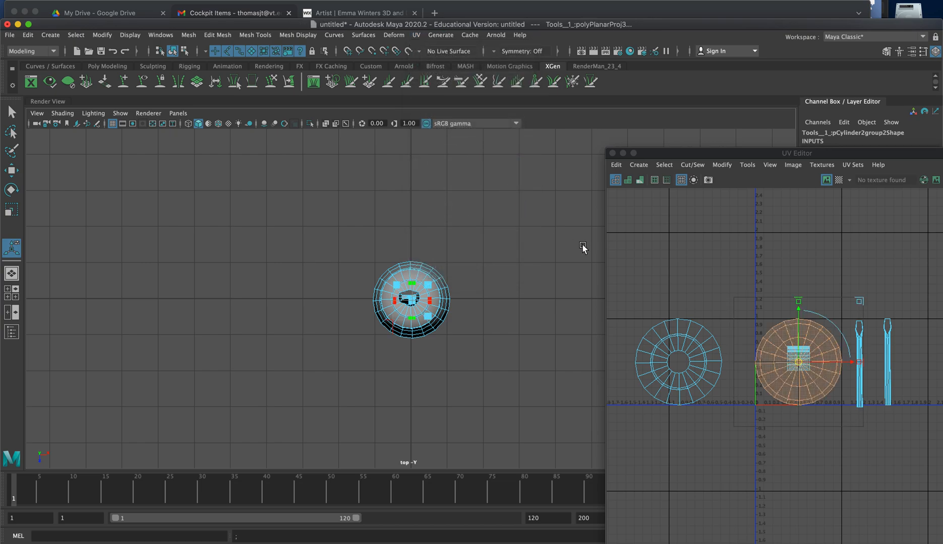
left_click_drag(799, 364, 694, 258)
- In the side view, select the handle's remaining side faces between the top collar and the bottom end
left_click(399, 327)
key("space")
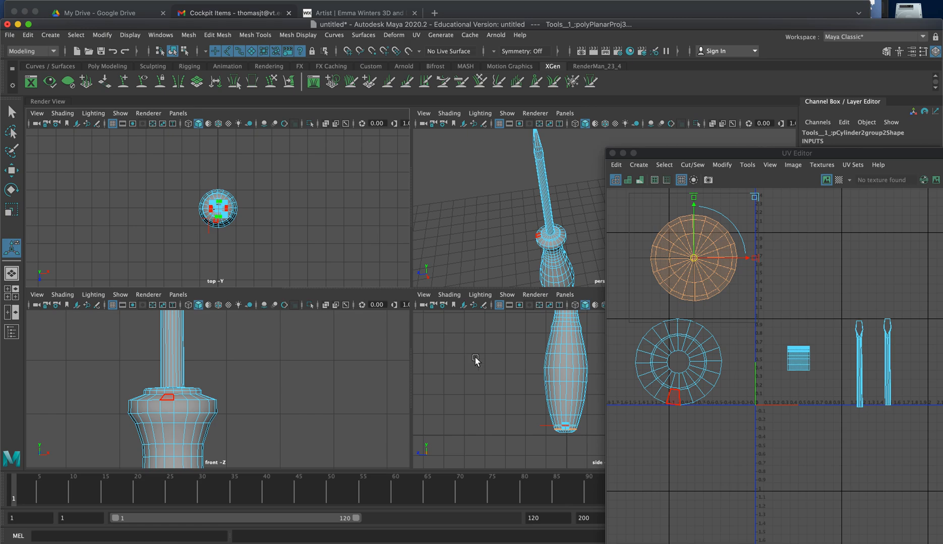
key("space")
middle_click_drag(381, 315, 384, 328, "alt")
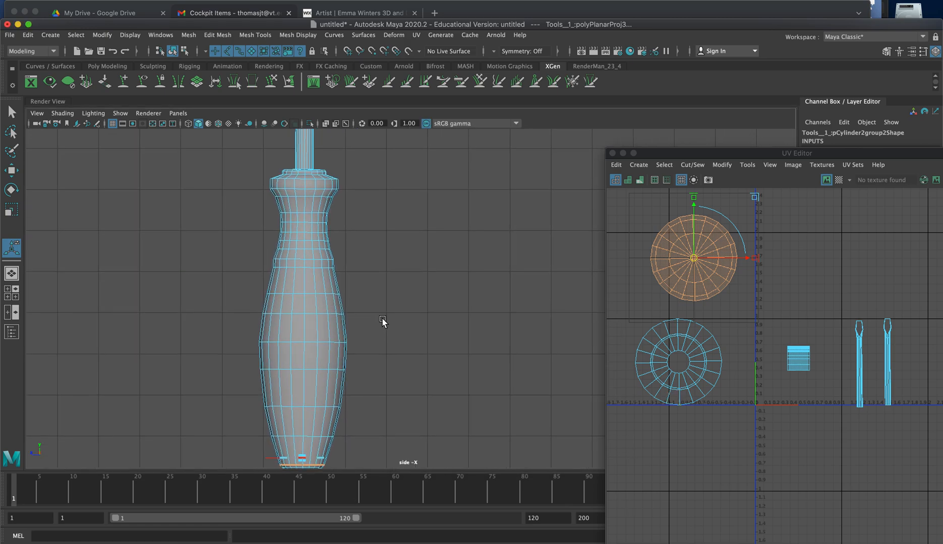
left_click_drag(235, 184, 401, 454)
middle_click_drag(401, 389, 396, 365, "alt")
- Map the handle's side faces with a cylindrical projection and move their UV shell above the two shaft shells, clear of the others
left_click(417, 36)
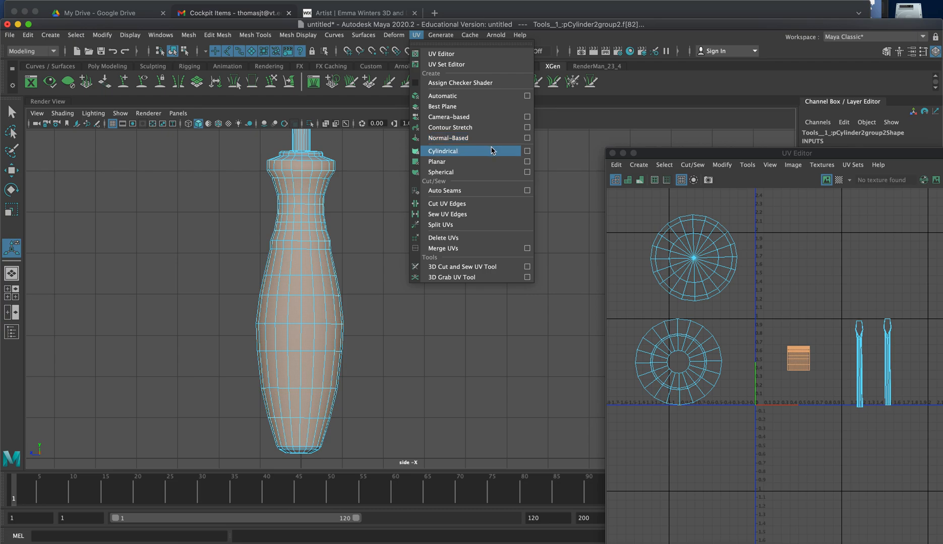
left_click(526, 151)
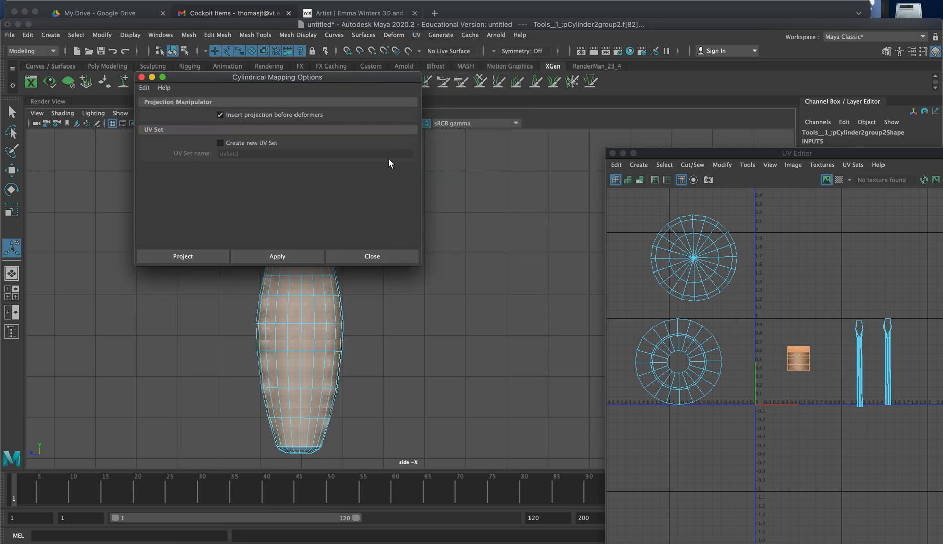
left_click(184, 257)
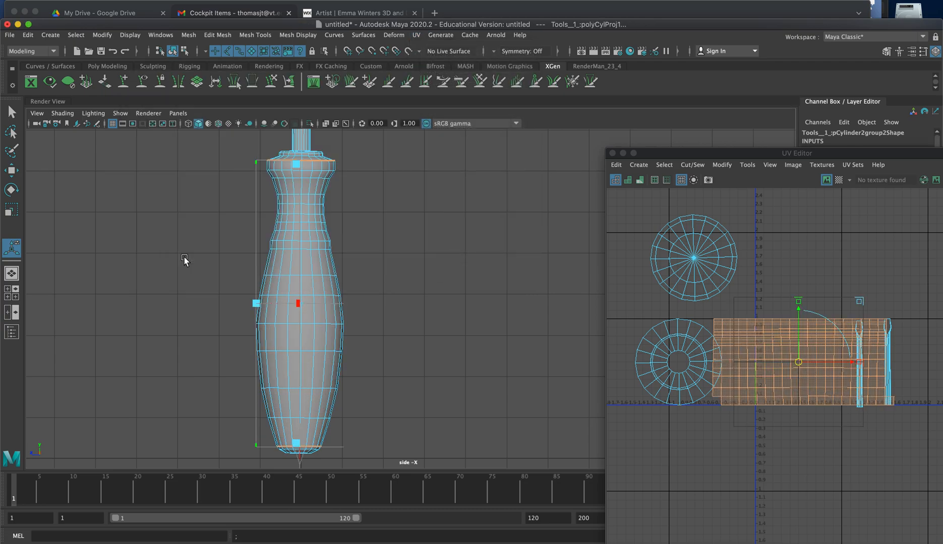
scroll(786, 349, "down", 5)
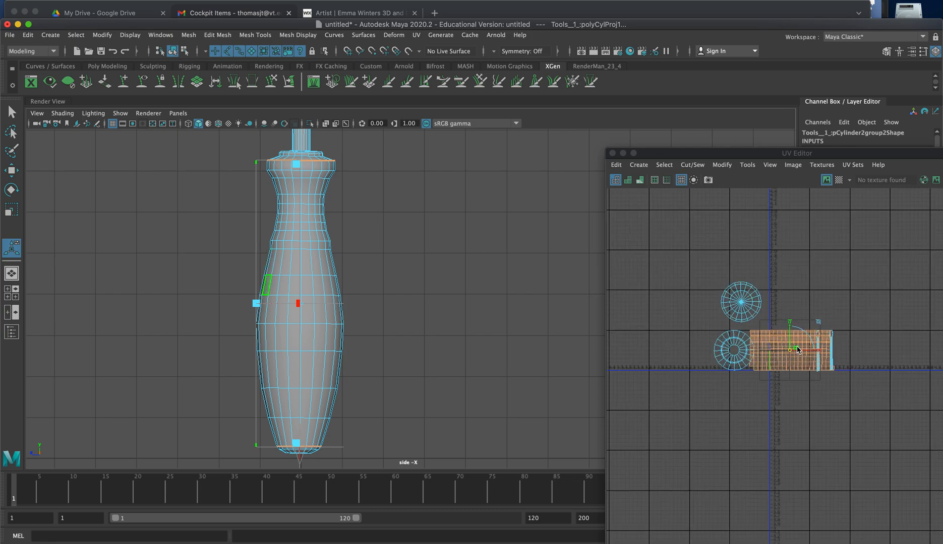
left_click_drag(788, 353, 821, 276)
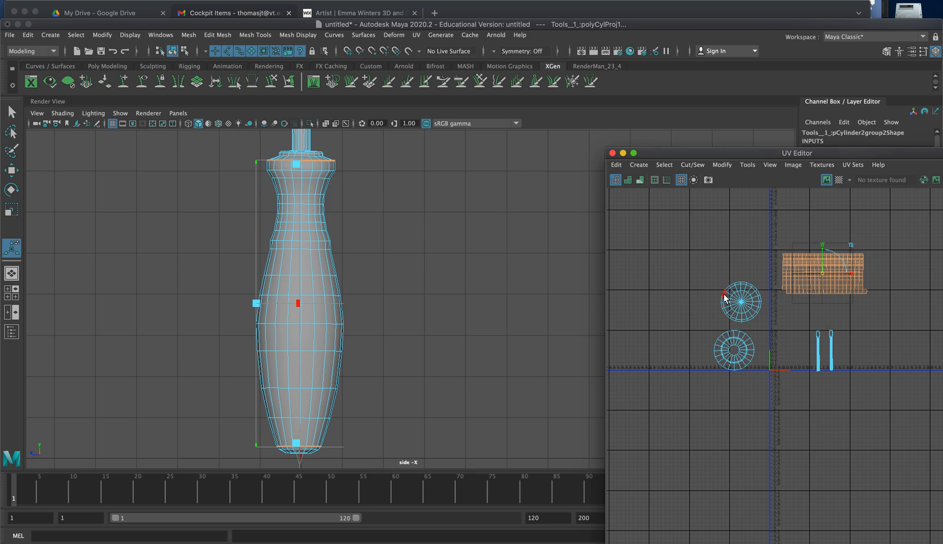
- Reposition the UV Editor, switch it to UV shell selection, and unfold the first shaft shell
left_click_drag(710, 153, 533, 138)
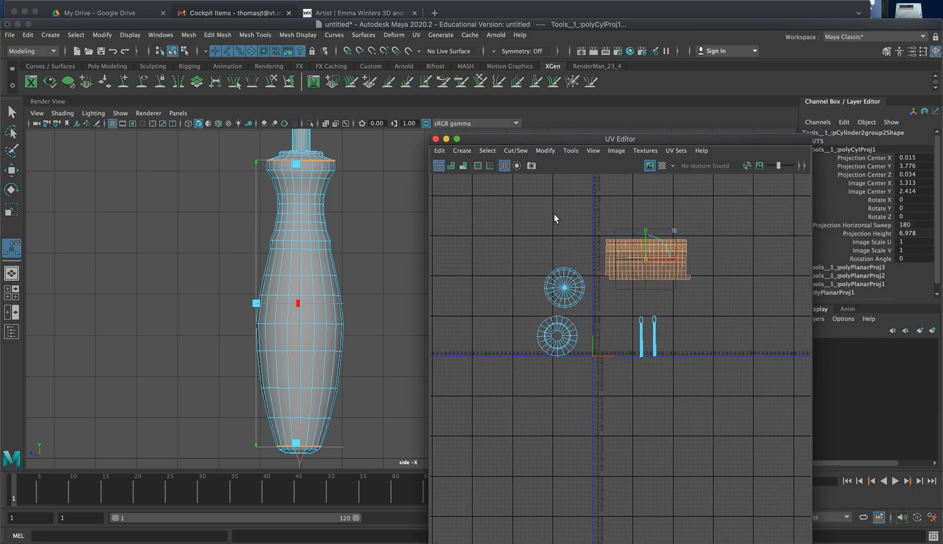
right_click(571, 275)
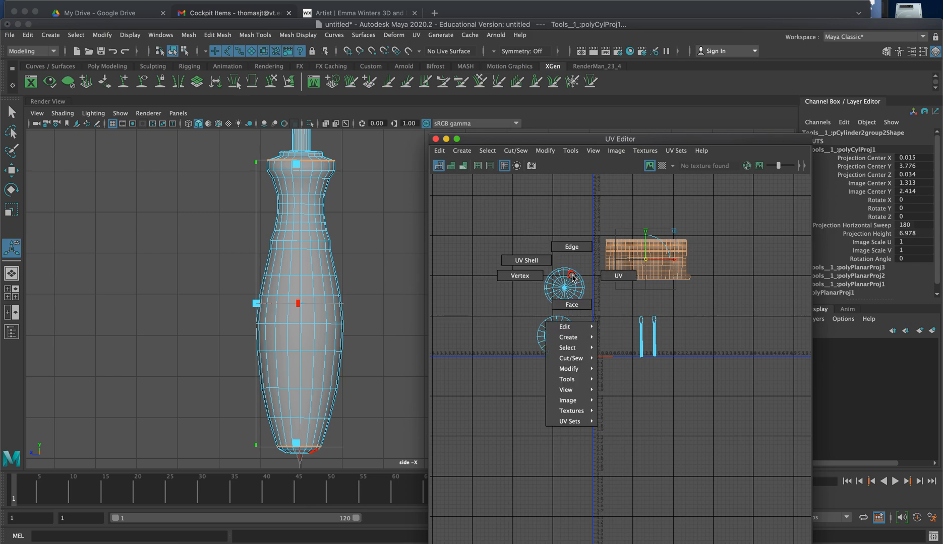
left_click(530, 260)
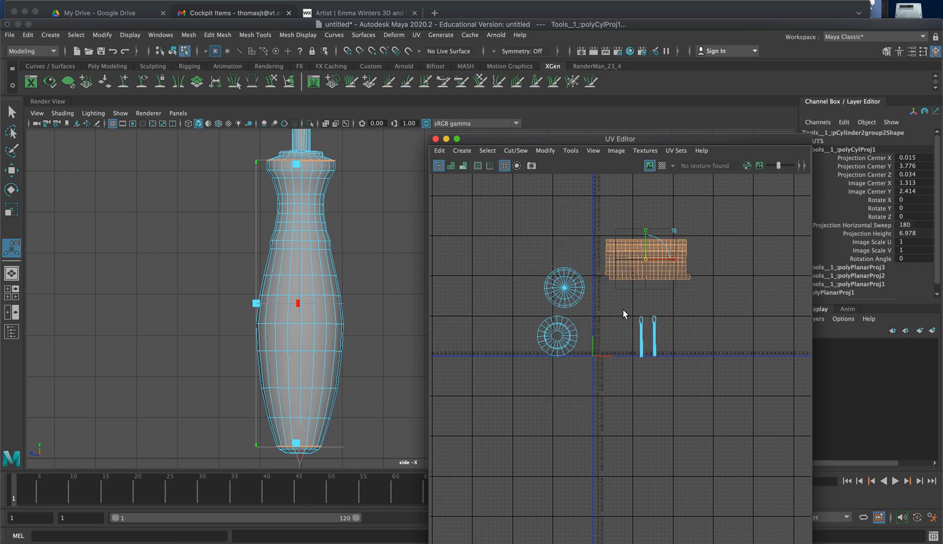
scroll(646, 351, "up", 5)
scroll(646, 351, "up", 2)
left_click(634, 303)
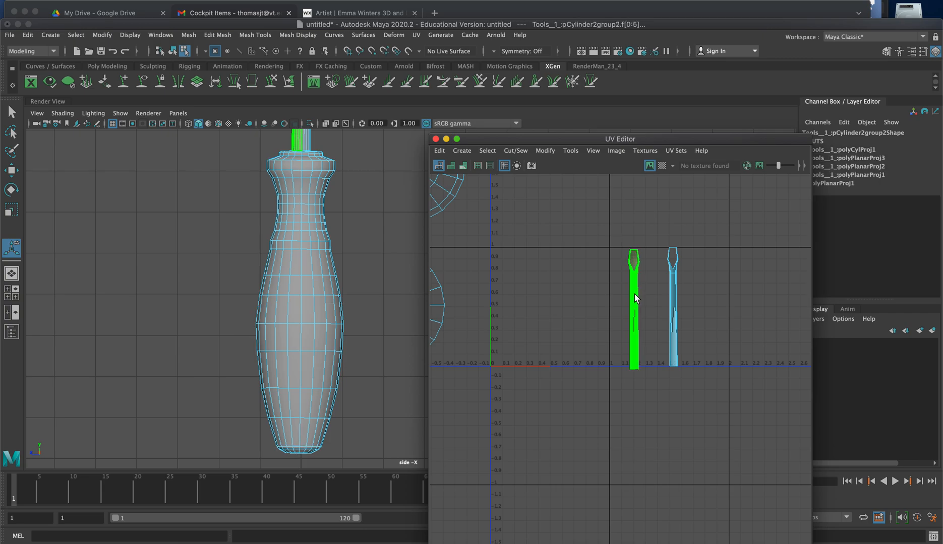
left_click(545, 150)
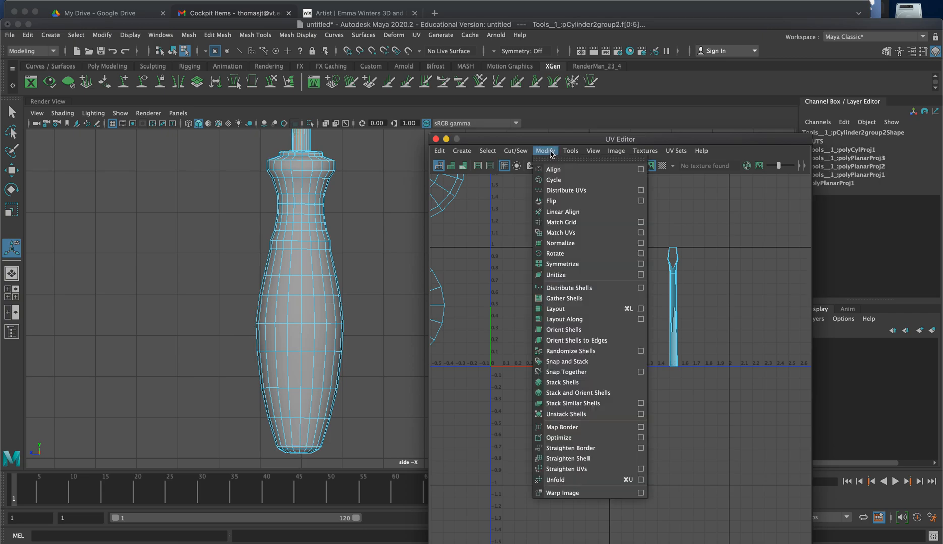
left_click(595, 481)
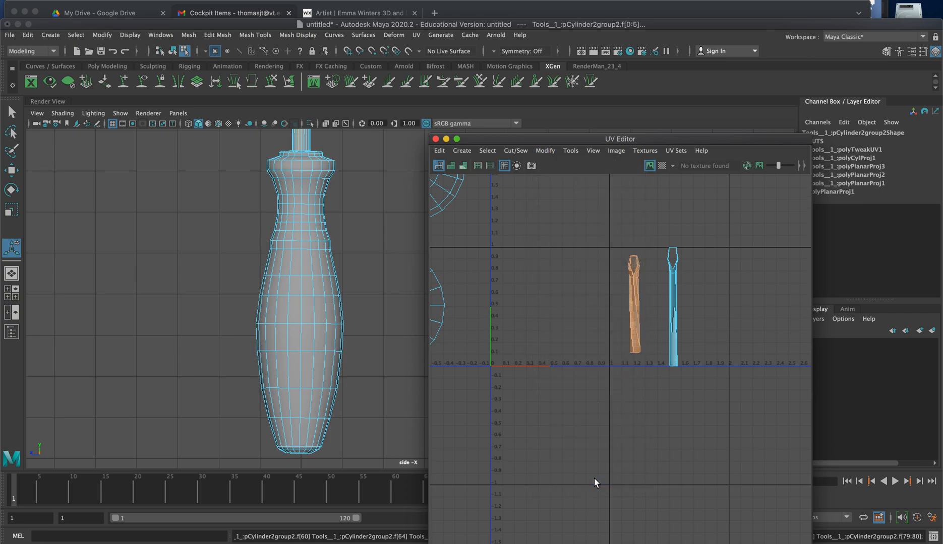
- Unfold the second shaft shell
scroll(655, 308, "up", 4)
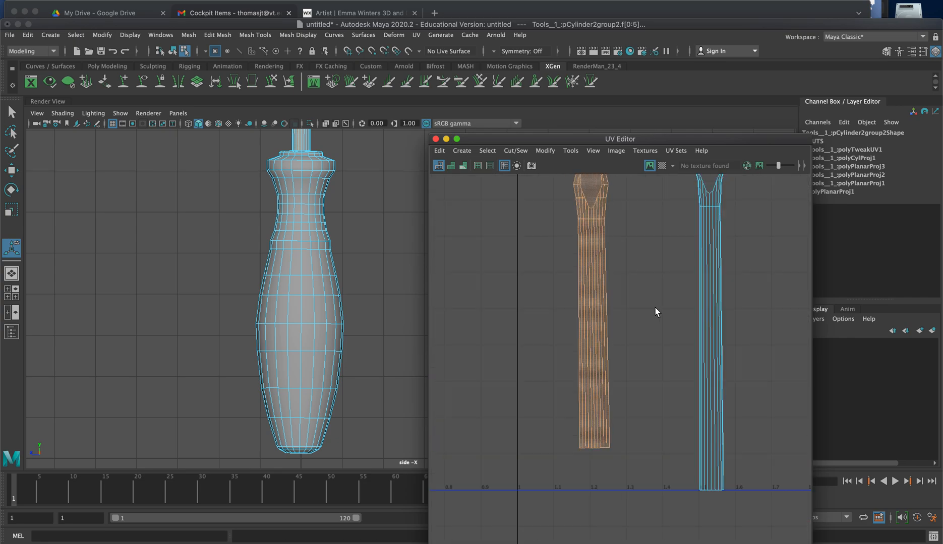
left_click(704, 304)
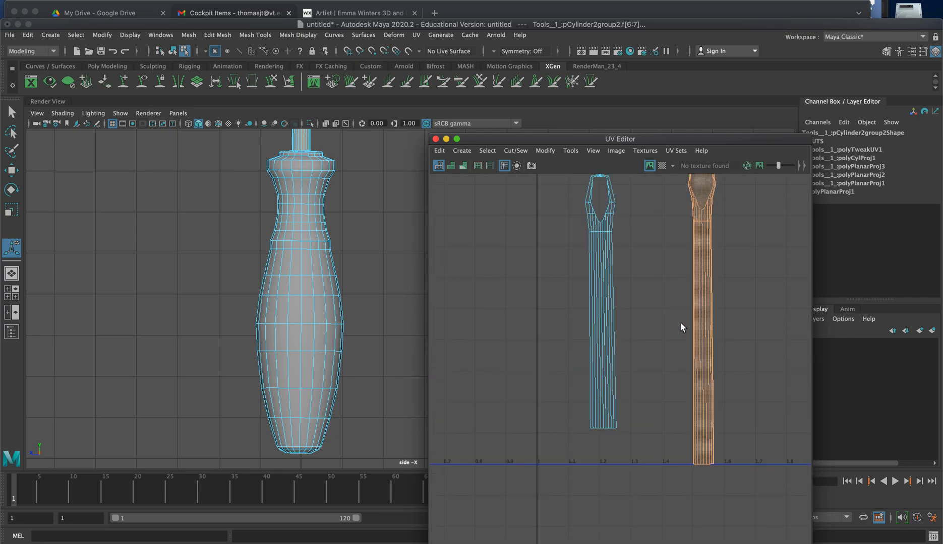
scroll(681, 327, "down", 7)
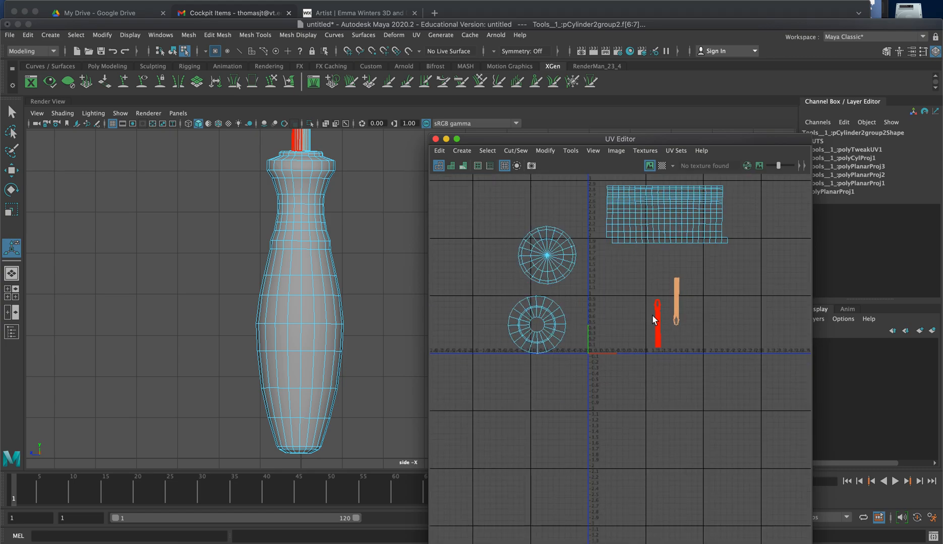
- Unfold the bottom-end, collar and handle-side shells in turn
left_click(553, 269)
left_click(545, 325)
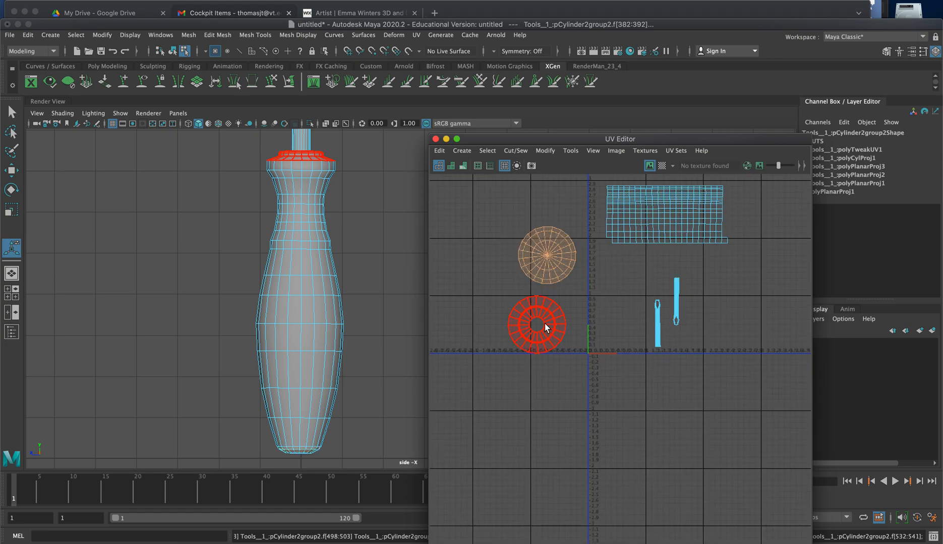
left_click(676, 200)
left_click(675, 200)
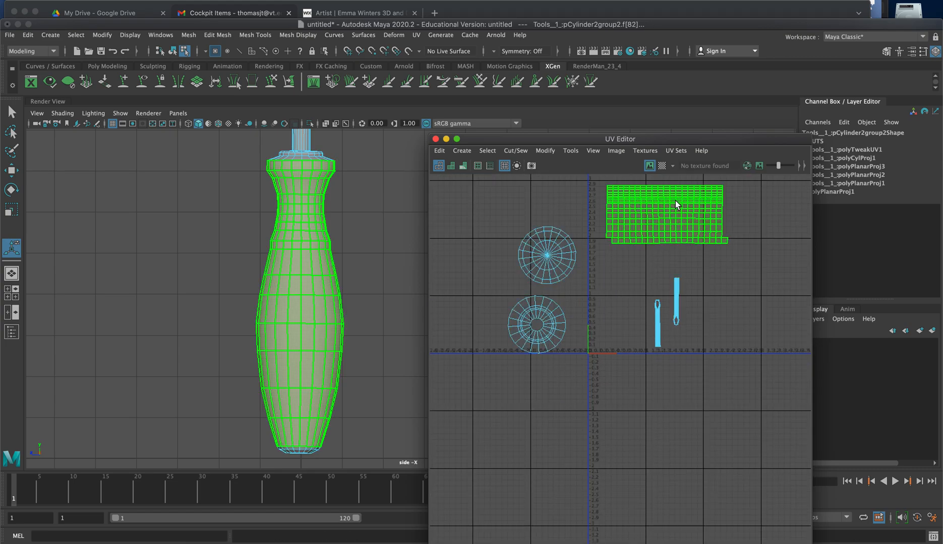
key("ctrl+u")
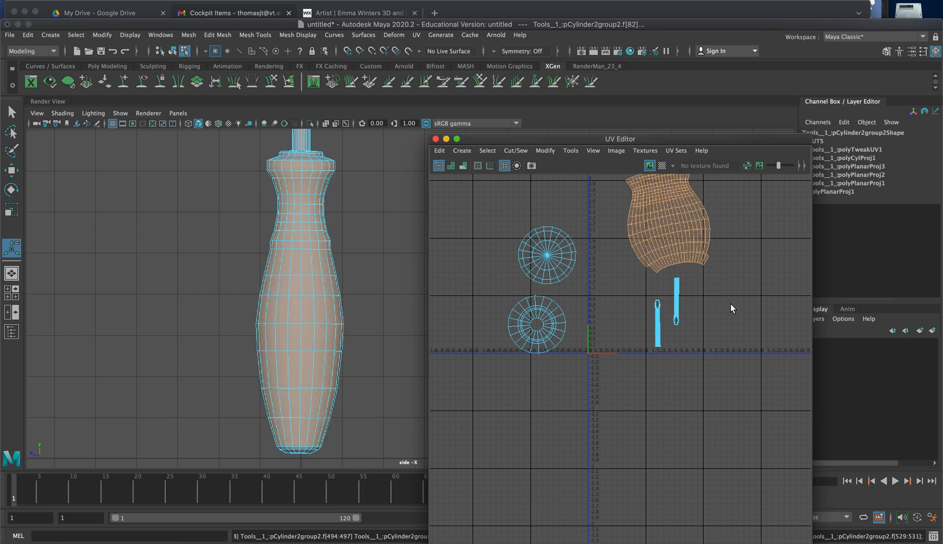
- Select all UV shells and lay them out in the 0–1 square at 2048 packing resolution with Preserve 3D Ratios scaling
scroll(763, 353, "down", 3)
key("ctrl+shift+a")
left_click(546, 151)
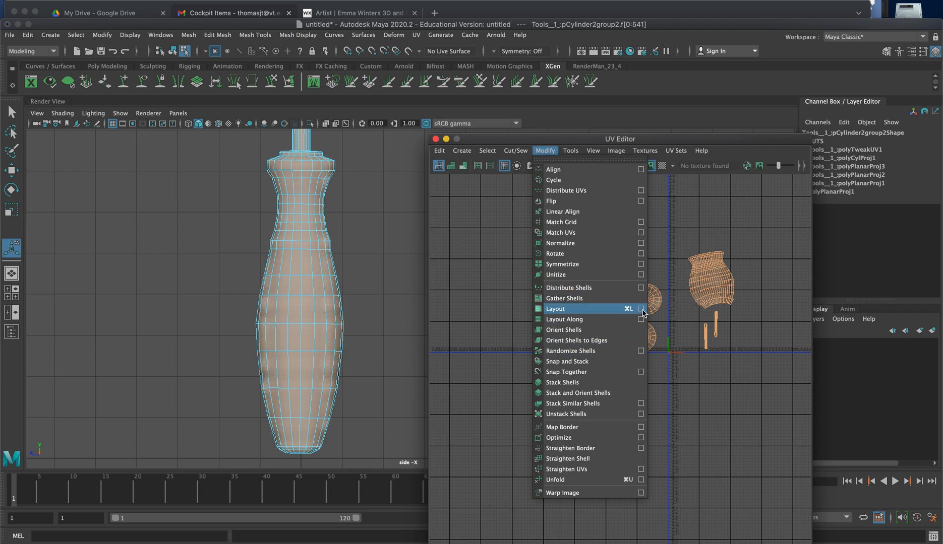
left_click(641, 309)
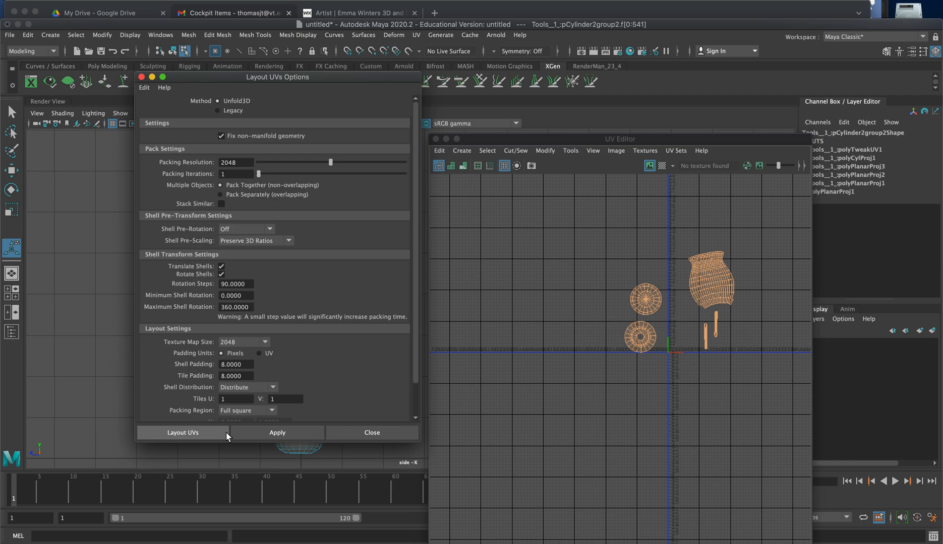
left_click(275, 431)
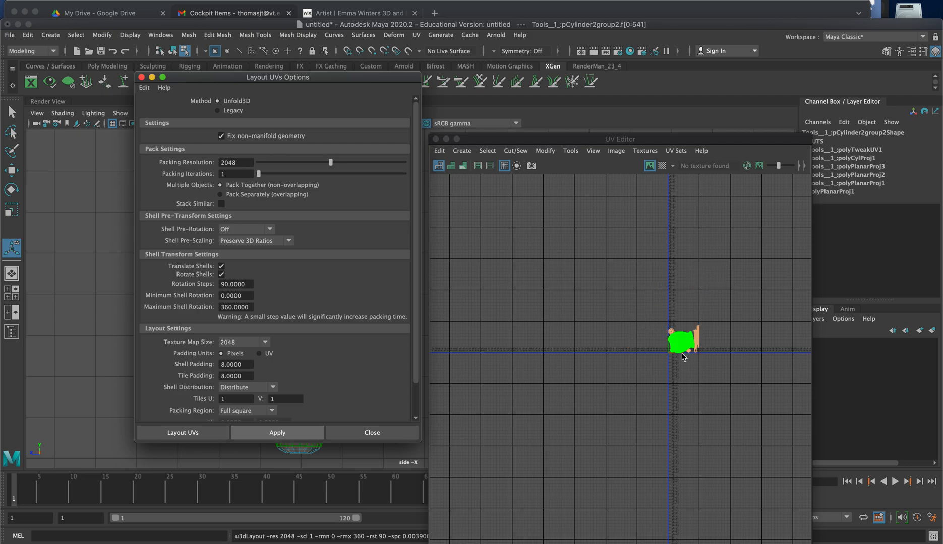
left_click(141, 78)
scroll(700, 371, "up", 5)
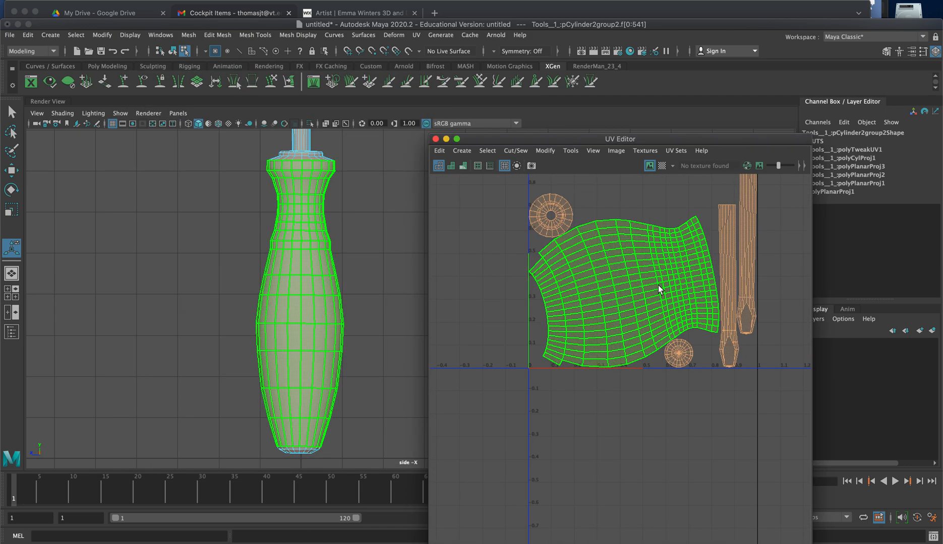
middle_click_drag(655, 284, 593, 372, "alt")
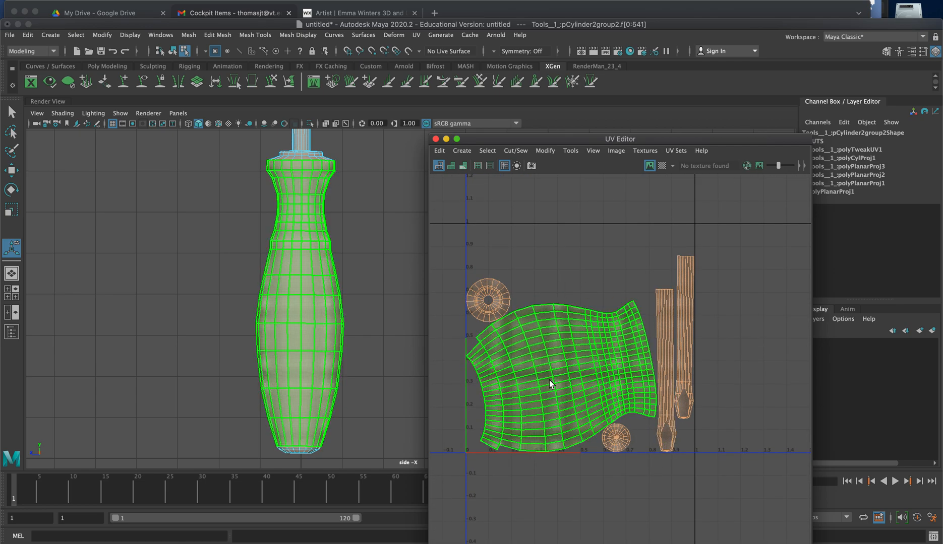
- Return to object mode, select the whole screwdriver, and show it in the perspective view
right_click_drag(315, 296, 353, 267)
left_click(359, 301)
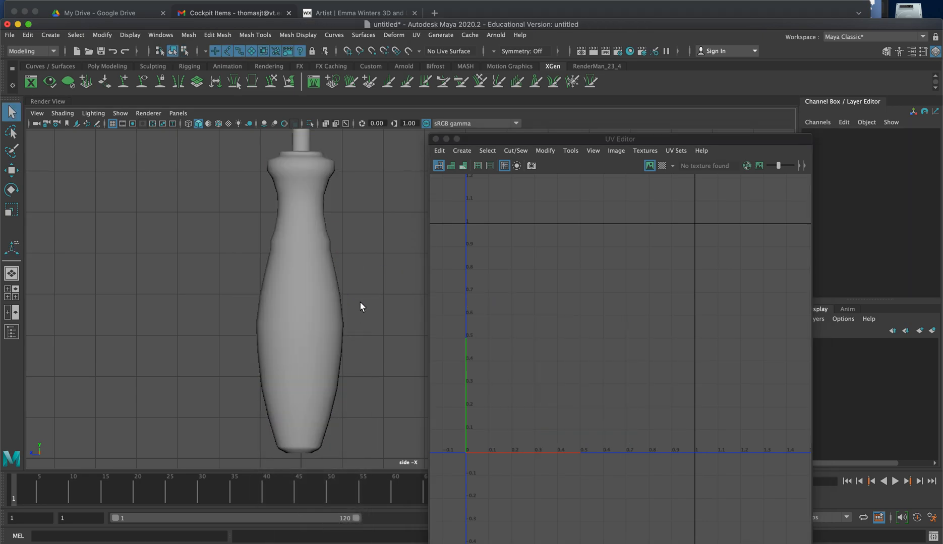
left_click(333, 315)
scroll(379, 338, "down", 6)
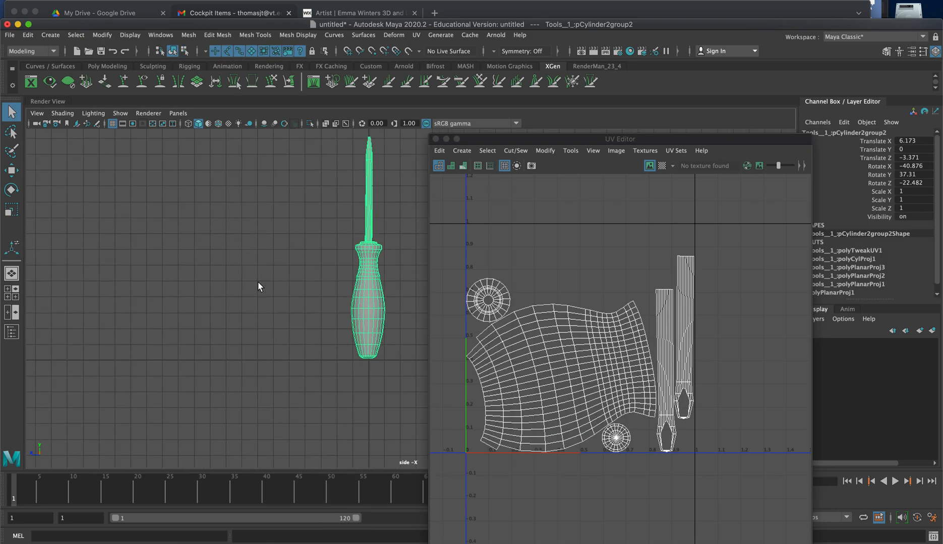
key("space")
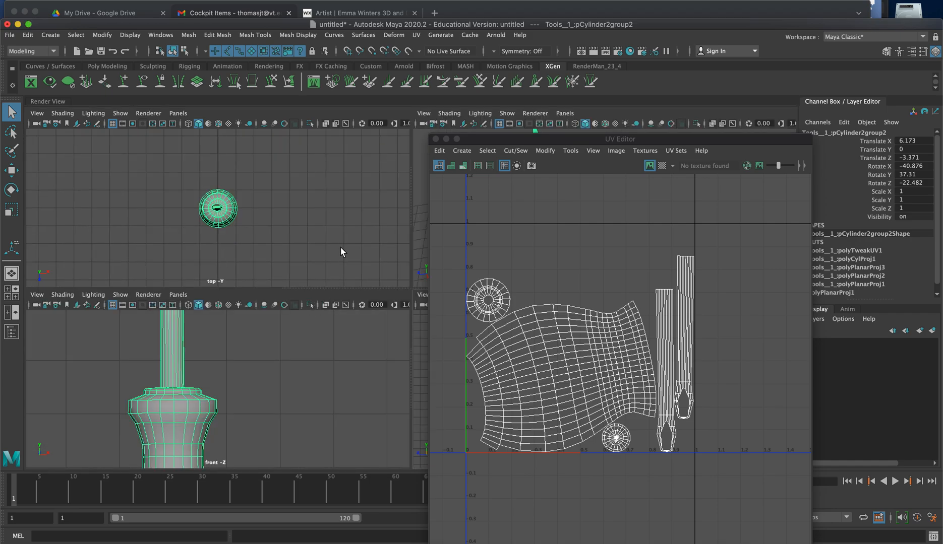
key("space")
left_click_drag(248, 315, 185, 328, "alt")
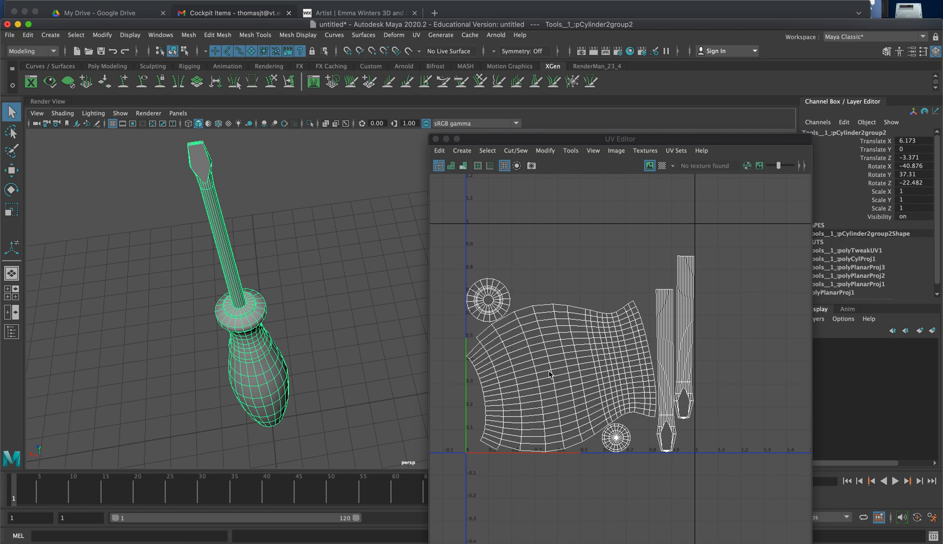
- Display the checker map on the screwdriver and examine its handle, bottom end, collar and shaft for UV stretching and scale differences
left_click(661, 169)
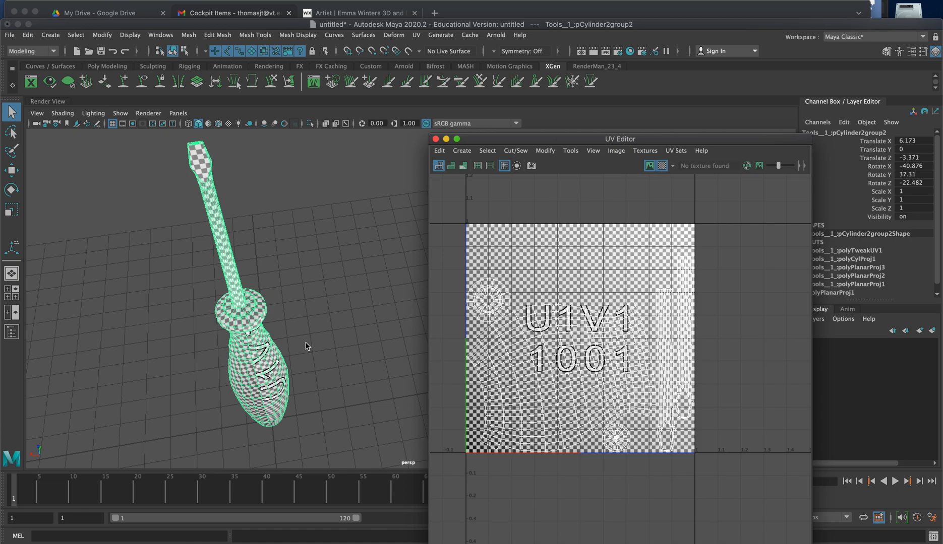
left_click_drag(209, 362, 225, 348, "alt")
middle_click_drag(257, 318, 348, 198, "alt")
right_click_drag(342, 300, 166, 297, "alt")
middle_click_drag(300, 317, 187, 274, "alt")
left_click_drag(258, 323, 266, 285, "alt")
right_click_drag(175, 304, 329, 312, "alt")
middle_click_drag(201, 302, 374, 286, "alt")
left_click_drag(287, 350, 317, 370, "alt")
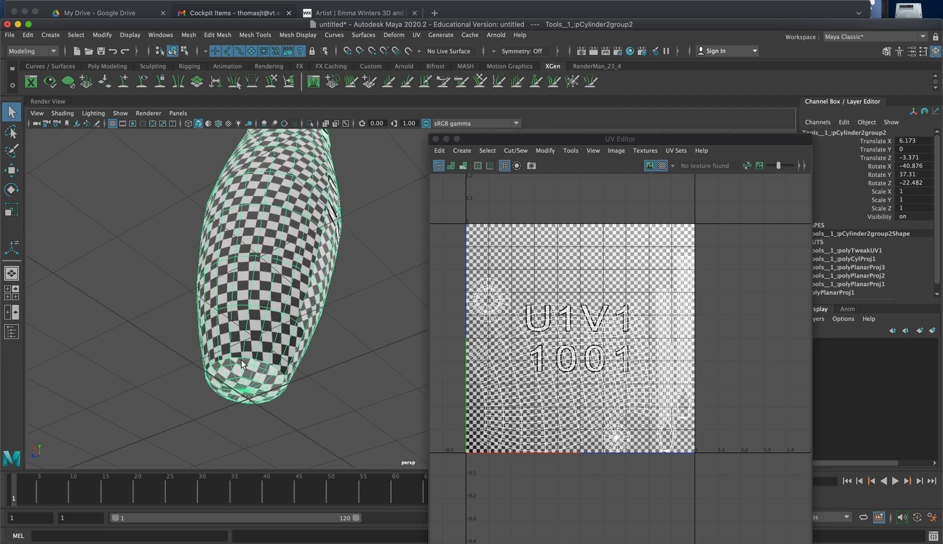
left_click_drag(351, 265, 202, 343, "alt")
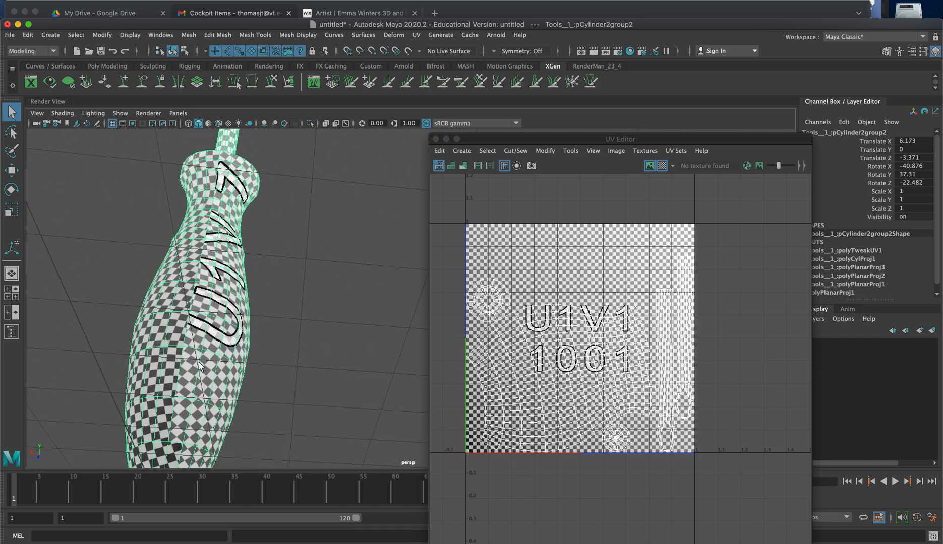
left_click_drag(245, 251, 189, 337, "alt")
middle_click_drag(189, 337, 236, 325, "alt")
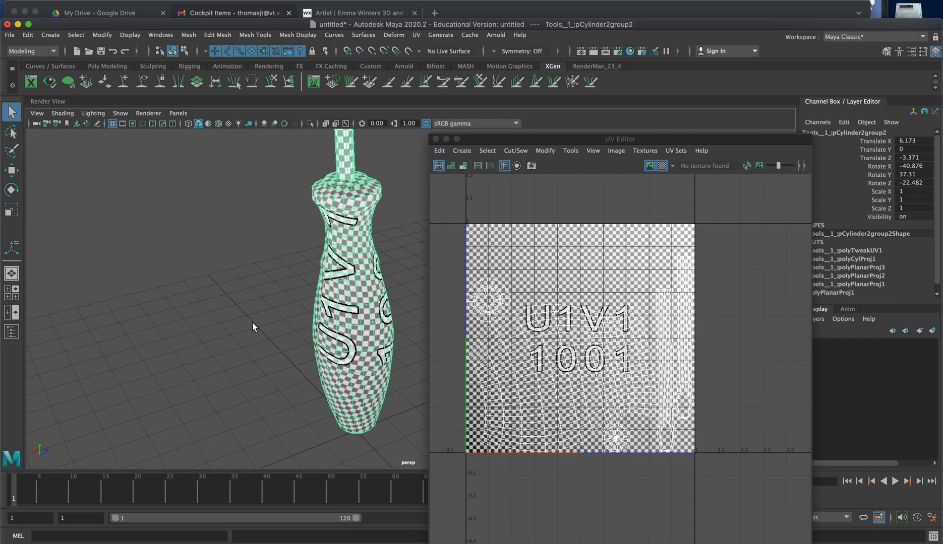
middle_click_drag(300, 267, 277, 371, "alt")
right_click_drag(196, 313, 358, 276, "alt")
middle_click_drag(302, 277, 318, 382, "alt")
middle_click_drag(283, 304, 309, 432, "alt")
middle_click_drag(276, 287, 297, 446, "alt")
right_click_drag(209, 360, 246, 348, "alt")
scroll(165, 337, "down", 6)
middle_click_drag(361, 367, 258, 270, "alt")
scroll(325, 297, "down", 4)
middle_click_drag(292, 317, 246, 290, "alt")
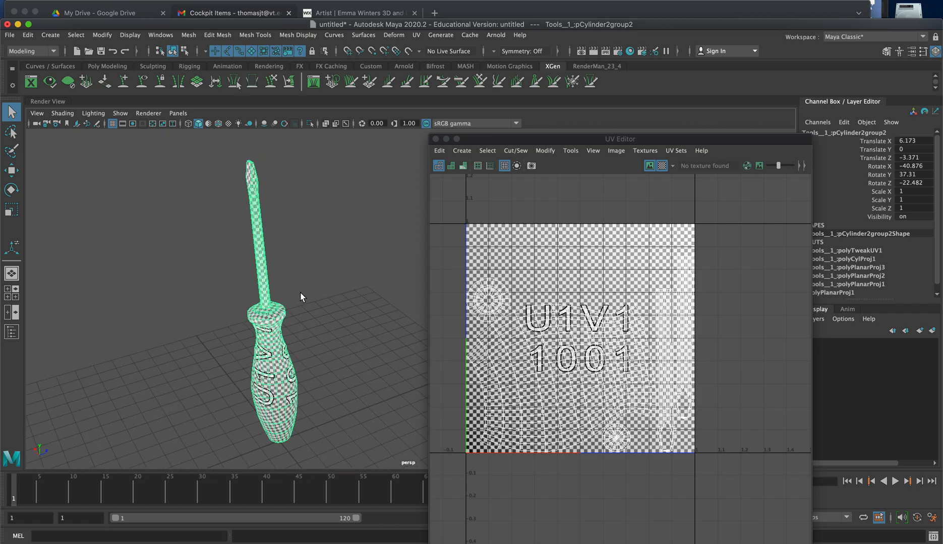
- Move the UV Editor down out of the way and turn off its texture image and checker map display
right_click_drag(276, 332, 340, 268)
left_click(357, 259)
left_click(262, 330)
left_click_drag(564, 144, 566, 379)
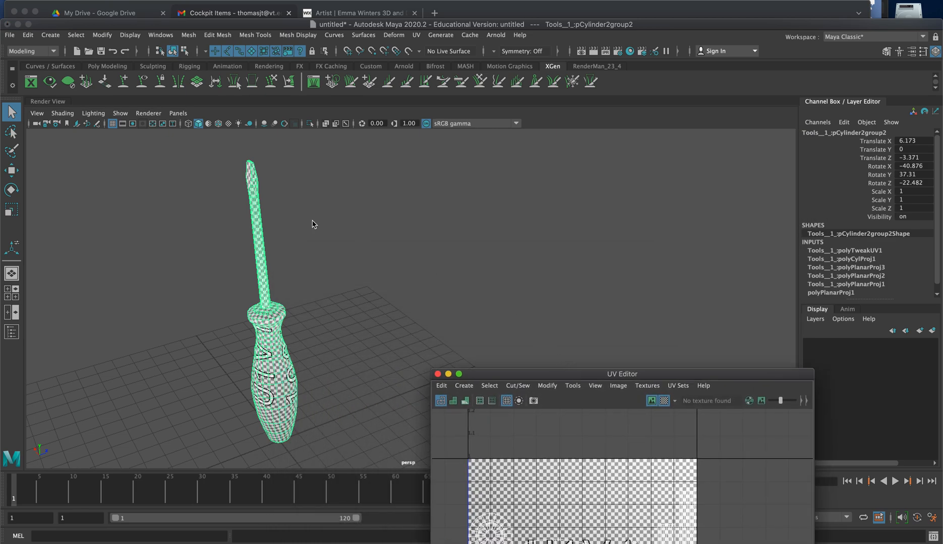
left_click(650, 401)
left_click(303, 218)
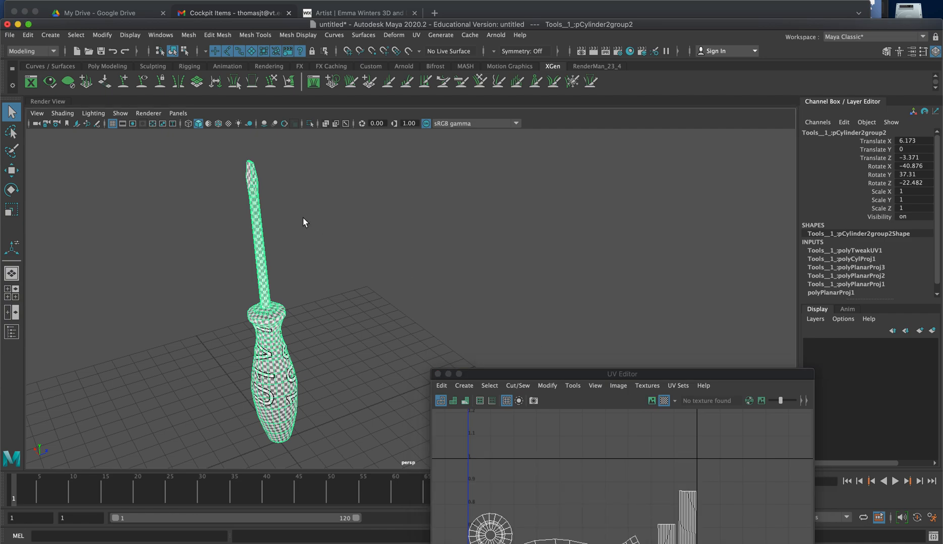
left_click(257, 225)
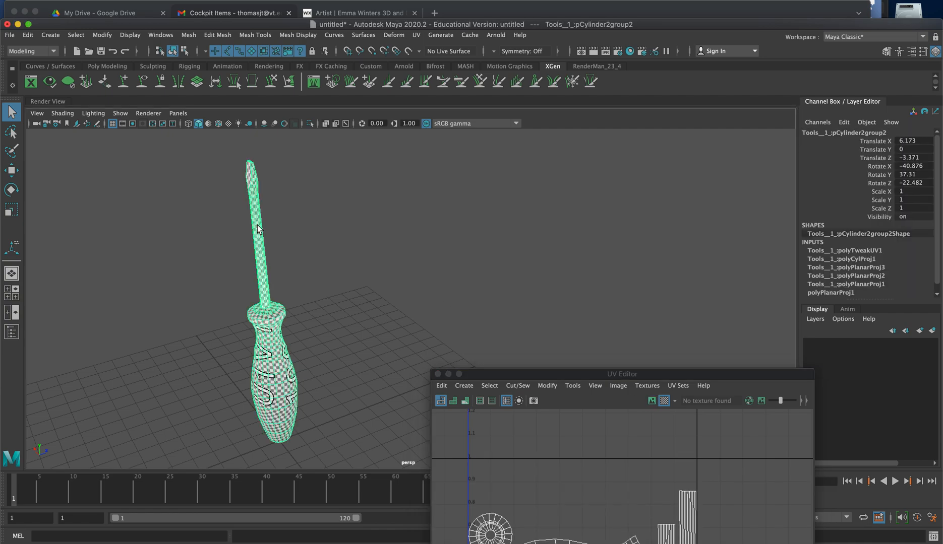
left_click(663, 401)
- Delete the construction history of the whole screwdriver
left_click(347, 274)
left_click(265, 275)
left_click(23, 35)
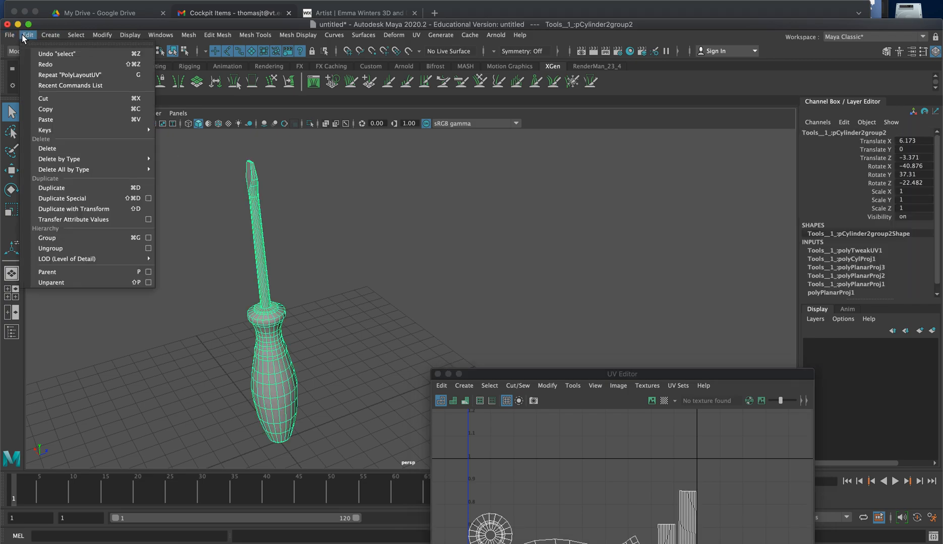
mouse_move(125, 159)
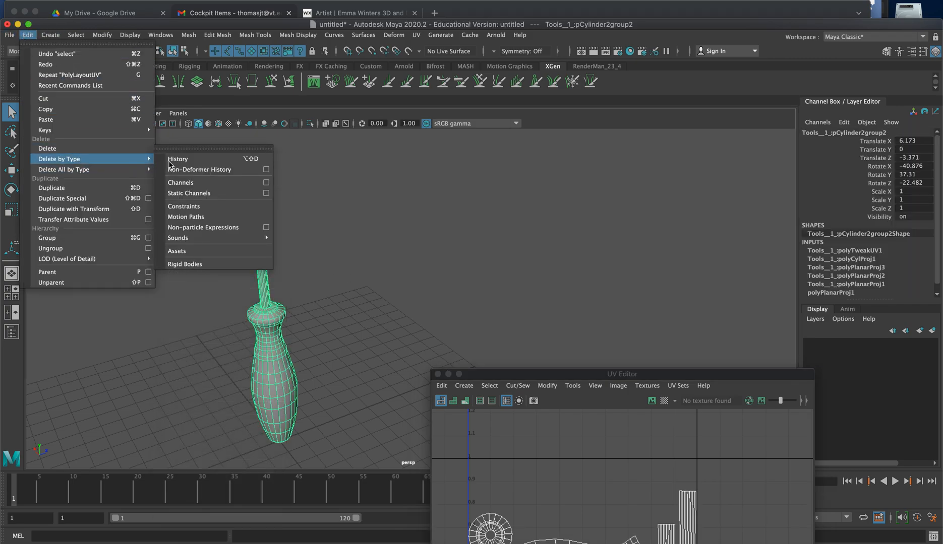
left_click(217, 159)
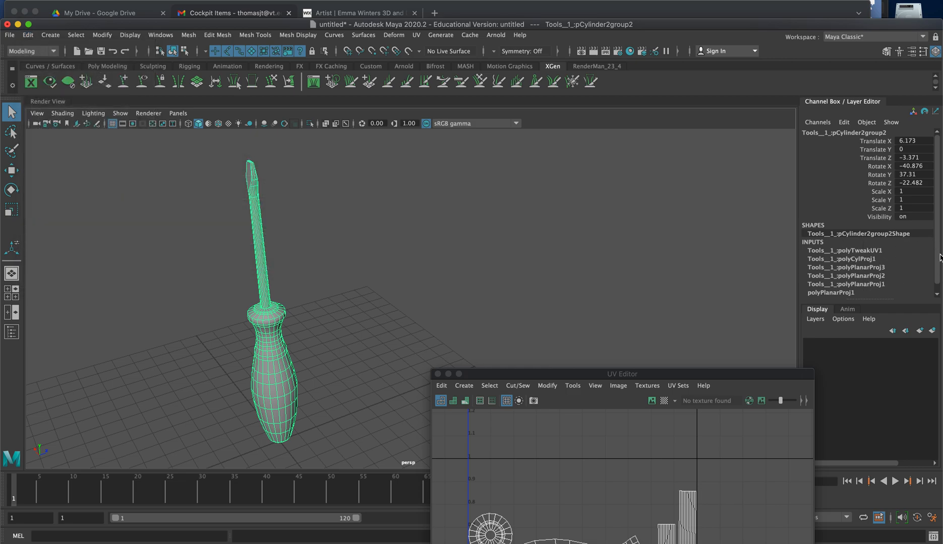
scroll(938, 258, "down", 1)
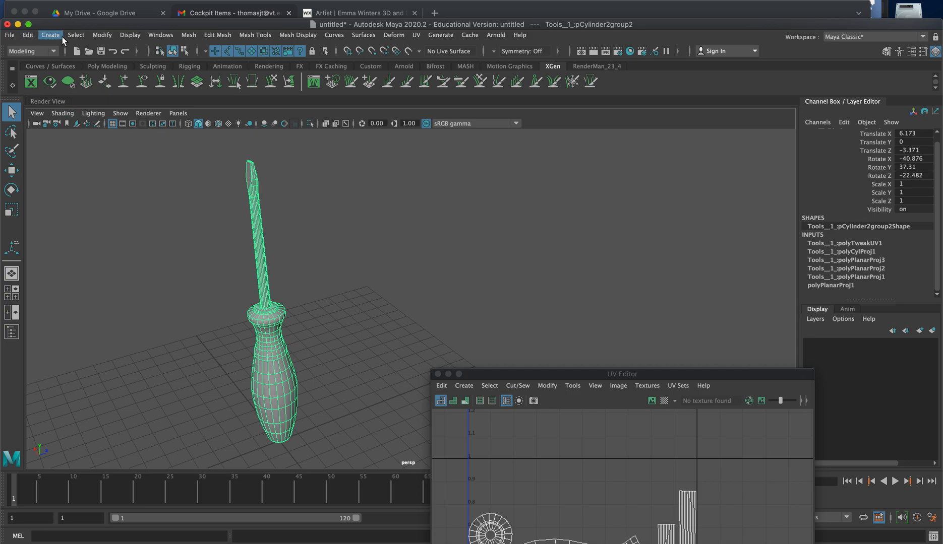
left_click(27, 35)
mouse_move(84, 158)
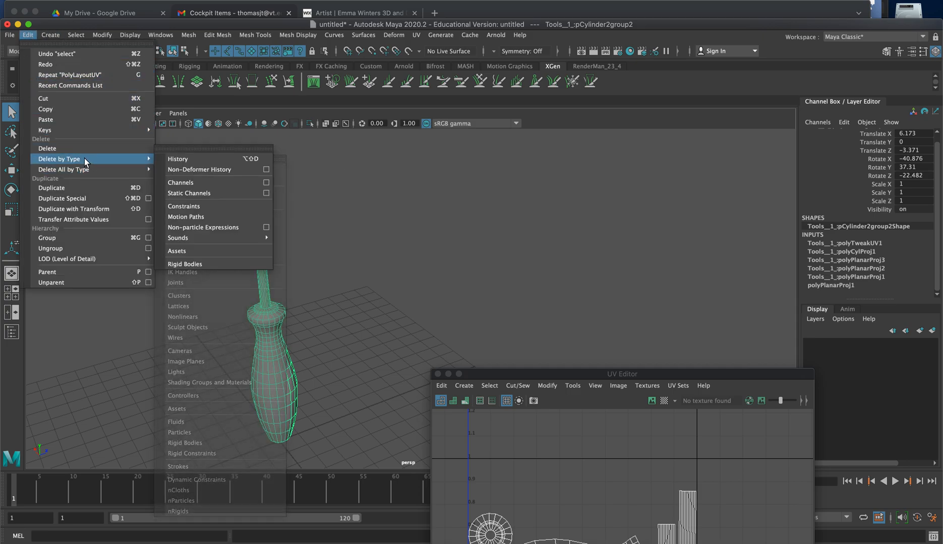
left_click(181, 161)
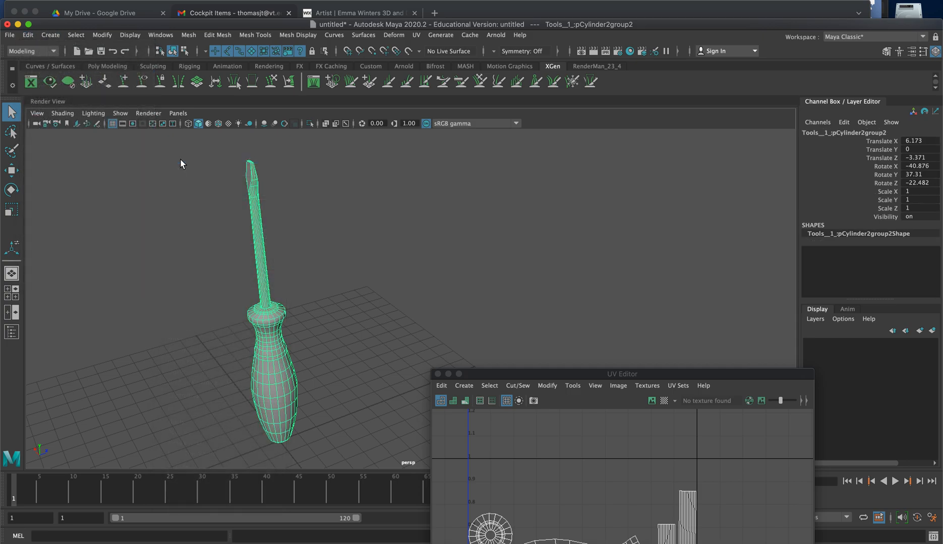
- Freeze the transformations of the screwdriver and clear the selection
left_click(26, 35)
mouse_move(102, 35)
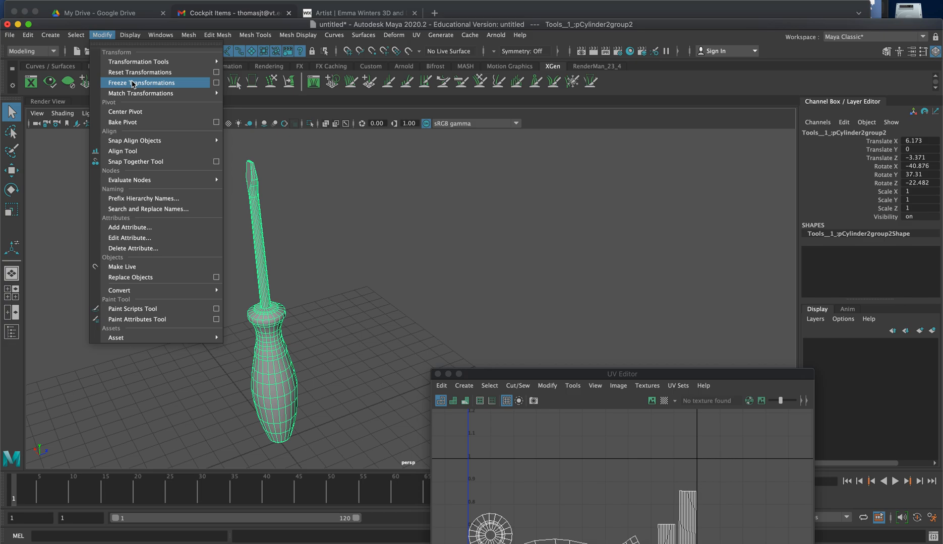
left_click(666, 201)
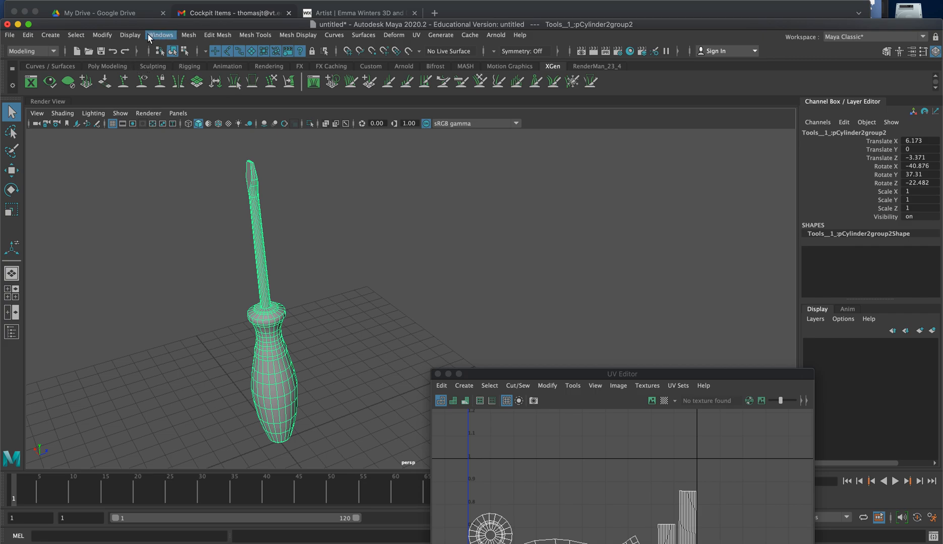
left_click(106, 34)
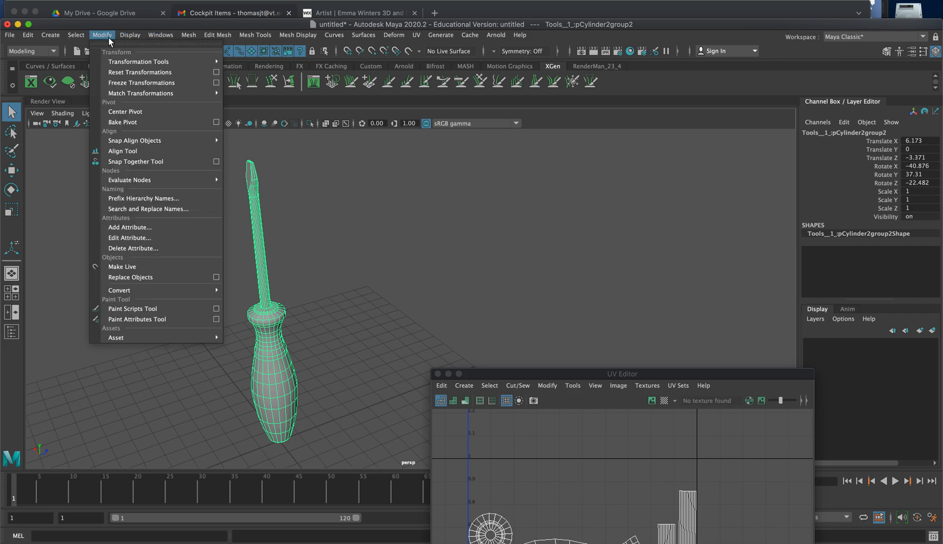
left_click(146, 81)
left_click(410, 297)
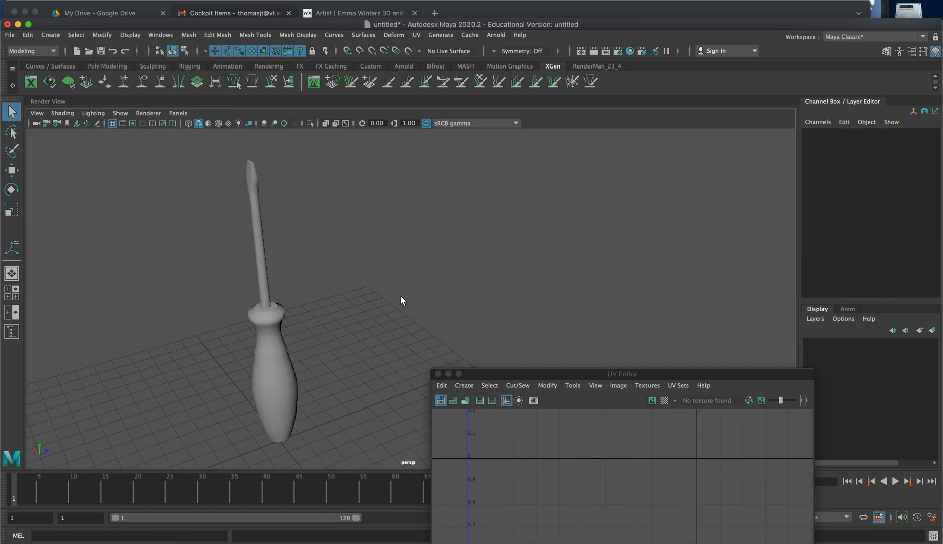
- Duplicate the screwdriver, move the copy to about 3.719 along Z, and scale it uniformly to about 0.602
scroll(386, 295, "down", 5)
left_click(333, 346)
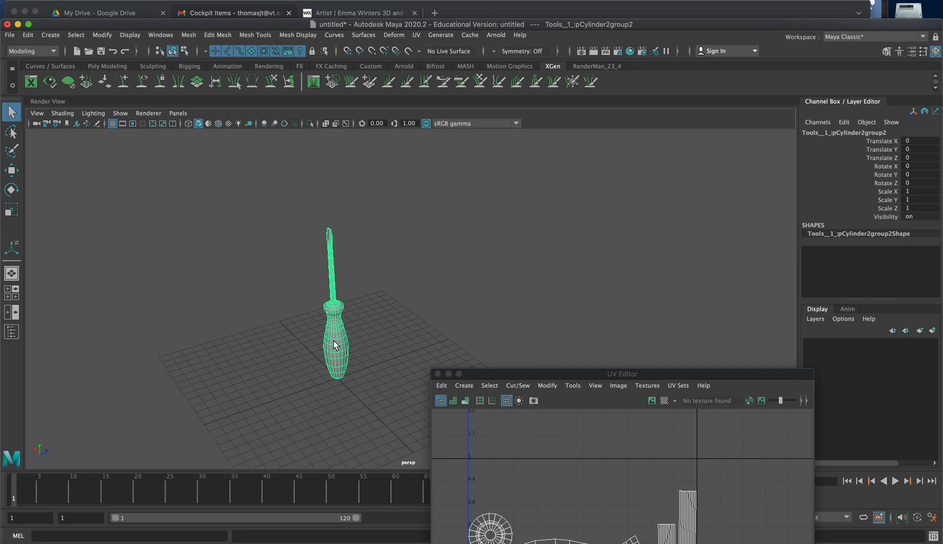
key("ctrl+d")
key("w")
left_click_drag(361, 303, 348, 353)
key("r")
- Compare the UV layouts of the original and the smaller screwdriver with the UV Editor moved up, and delete the smaller copy
left_click(337, 348)
left_click(373, 320)
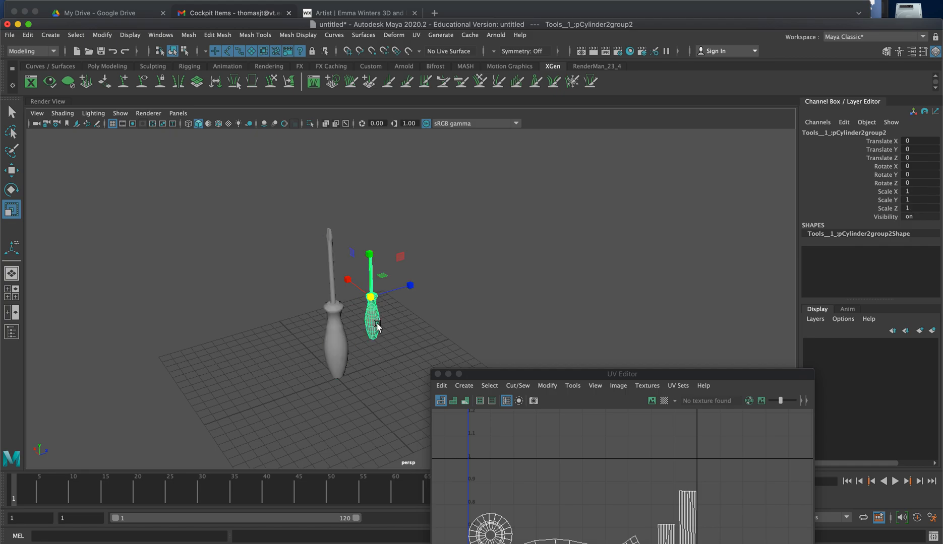
left_click_drag(537, 374, 545, 209)
left_click(335, 342)
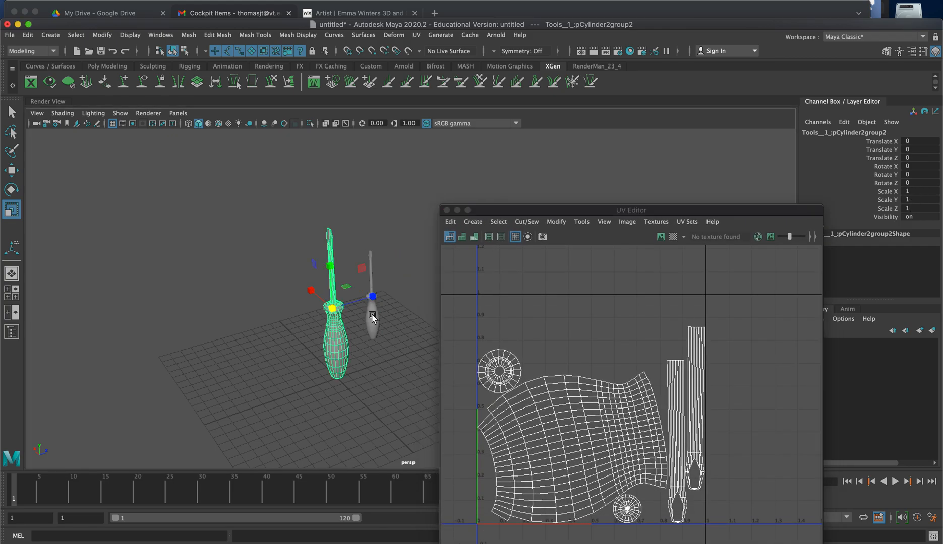
left_click(374, 317)
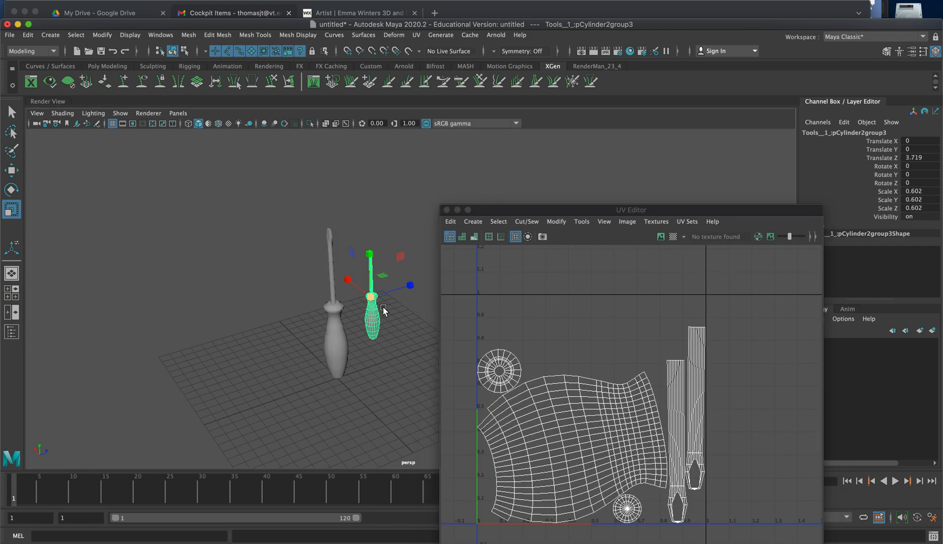
left_click(405, 326)
key("Delete")
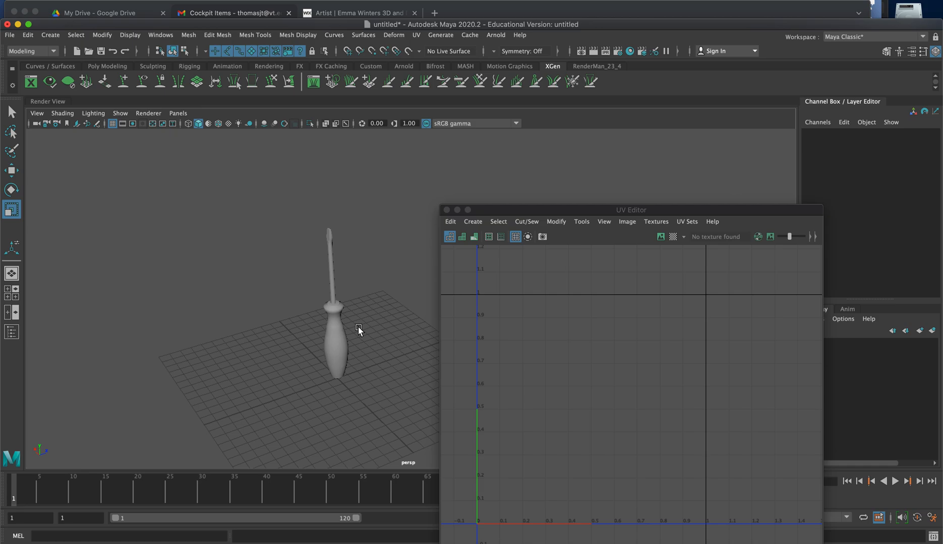
- Slide the remaining screwdriver back and forth along the Z axis and leave it at a Translate Z of about -0.306
left_click(336, 341)
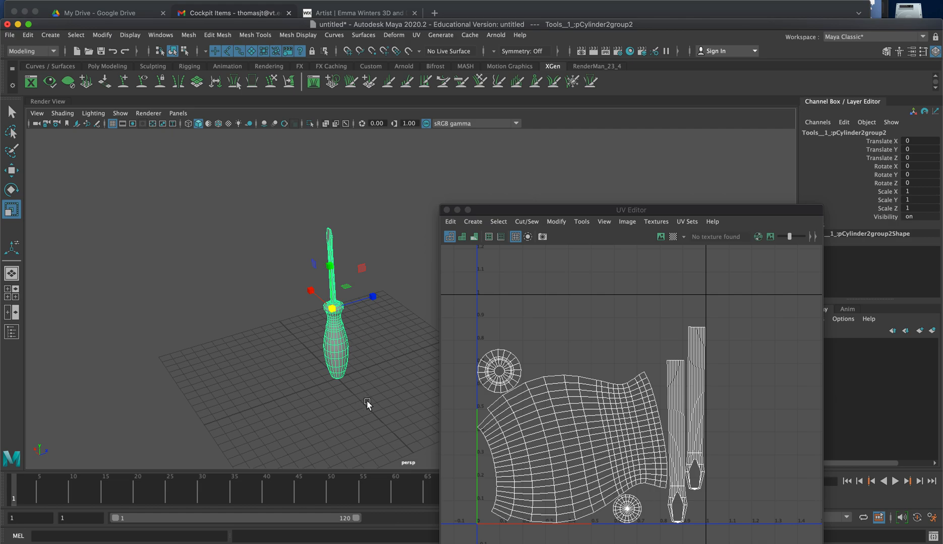
key("w")
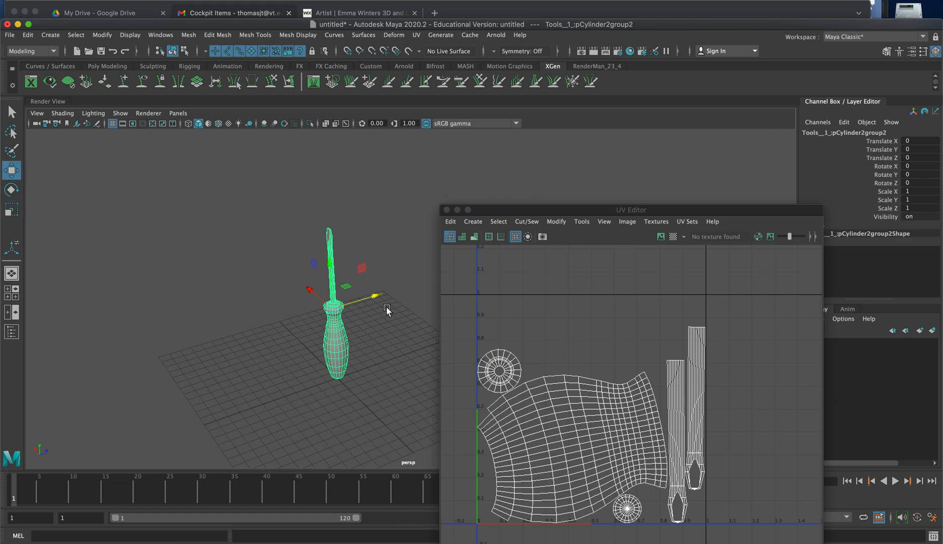
left_click_drag(376, 299, 253, 343, "alt")
left_click(305, 334)
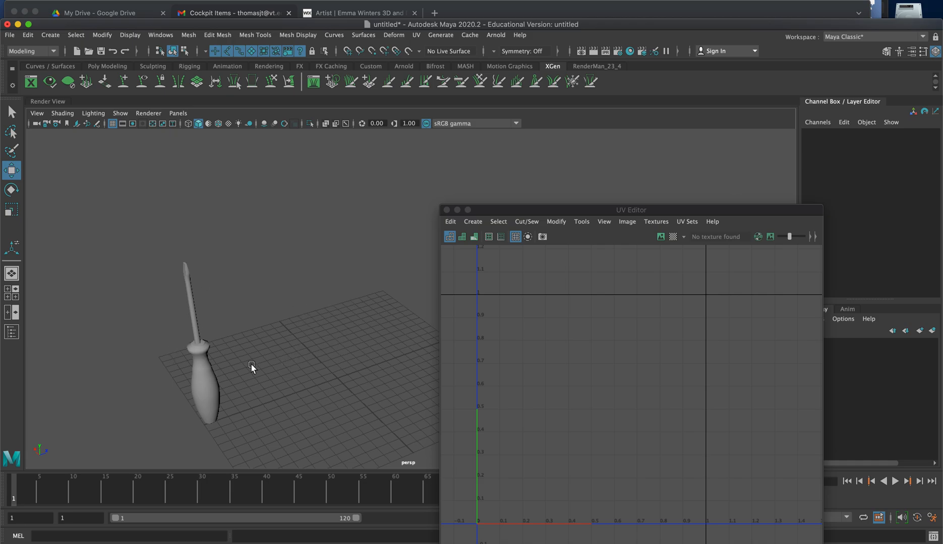
left_click(209, 366)
left_click_drag(228, 350, 344, 320)
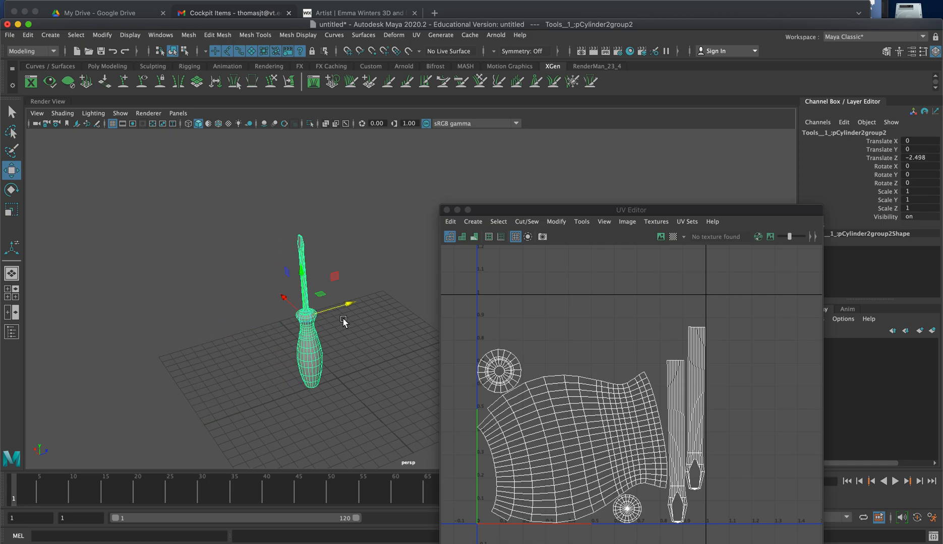
left_click(257, 384)
left_click(310, 357)
left_click_drag(350, 313, 372, 298)
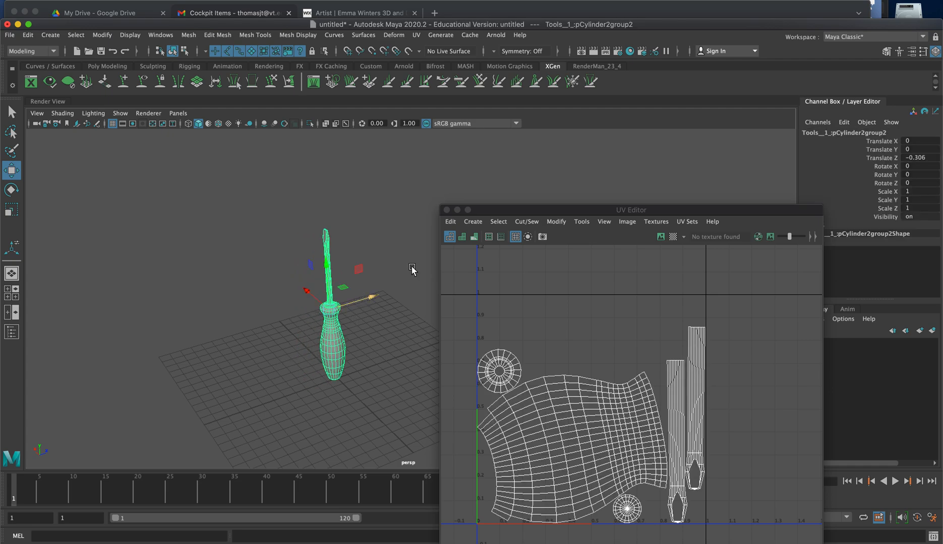
- Move the UV Editor aside and assign a new Blinn material to the selected screwdriver using the Rendering menu set
left_click_drag(493, 216, 590, 225)
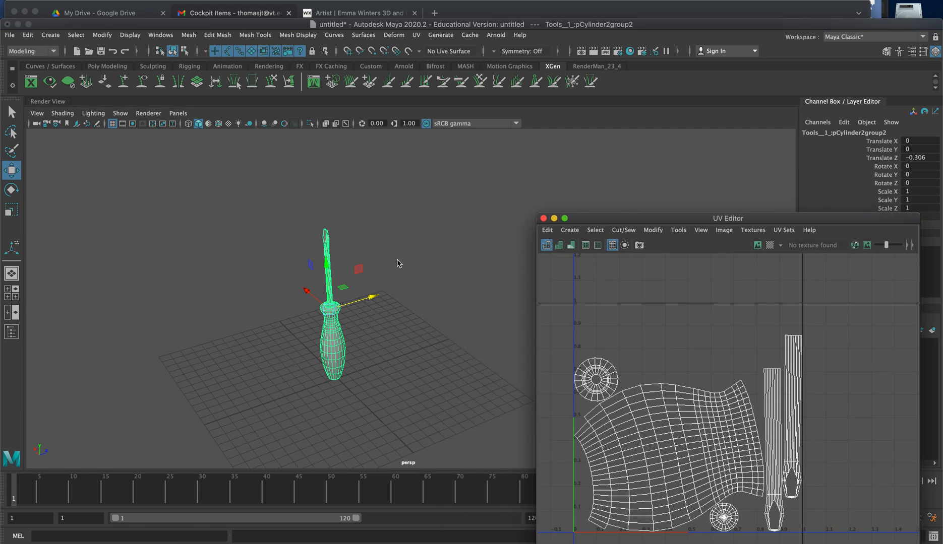
left_click(44, 50)
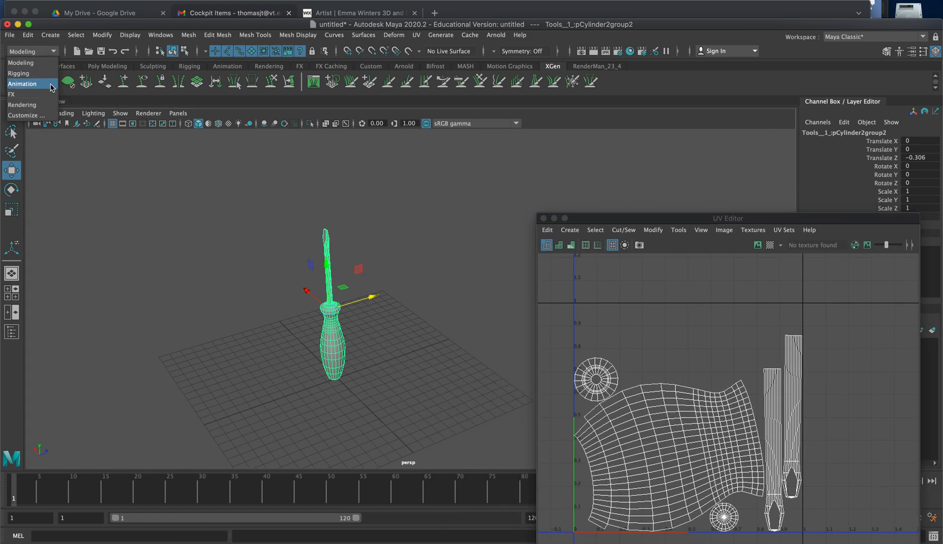
left_click(30, 105)
left_click(206, 35)
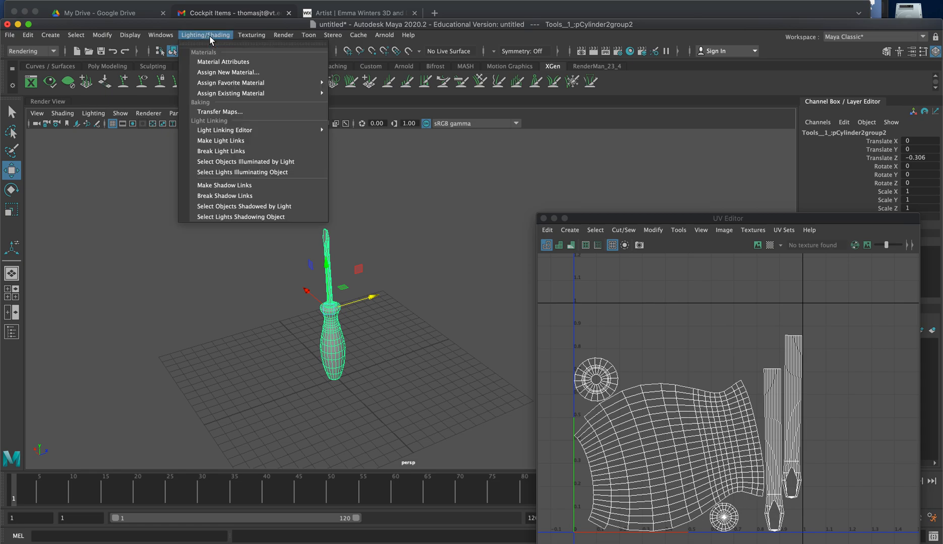
left_click(239, 73)
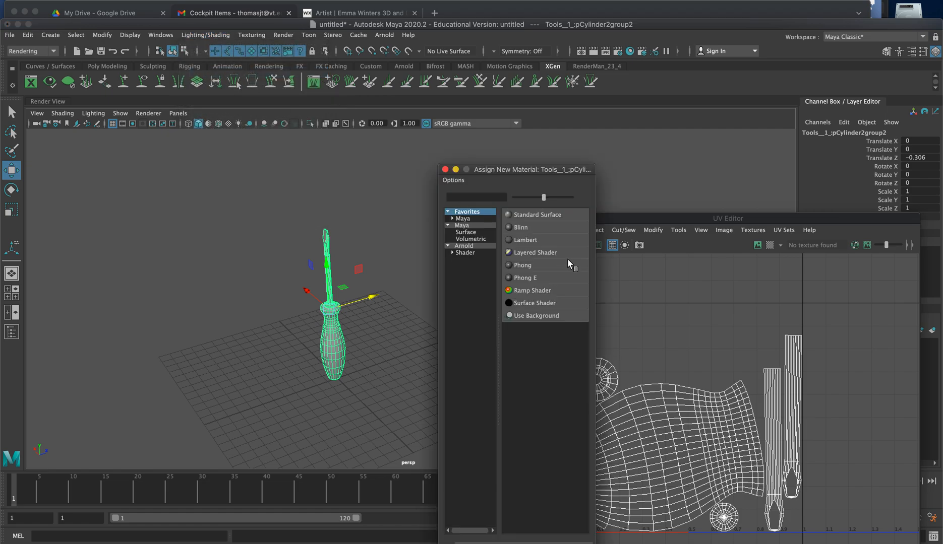
left_click(535, 227)
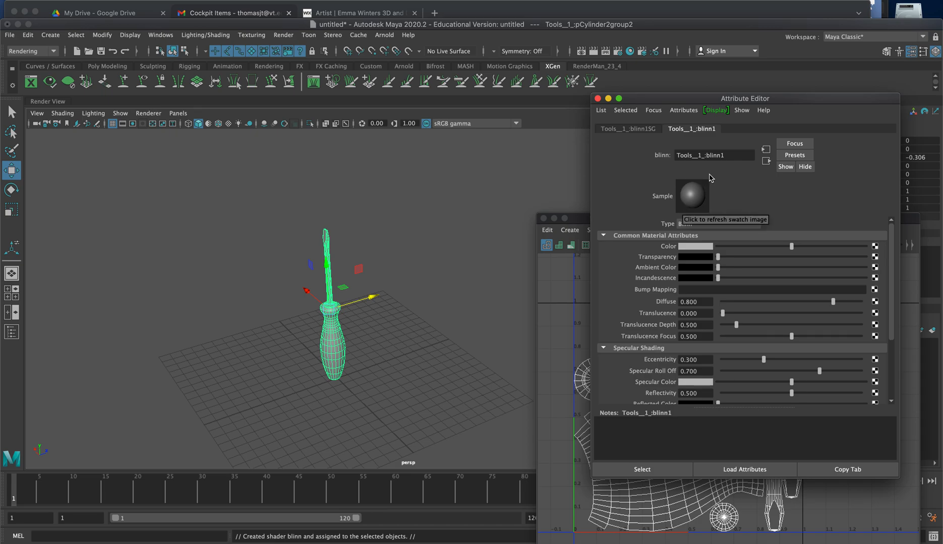
- Rename the new Blinn material as screwdriver and reselect the screwdriver mesh to show its attributes
triple_click(738, 157)
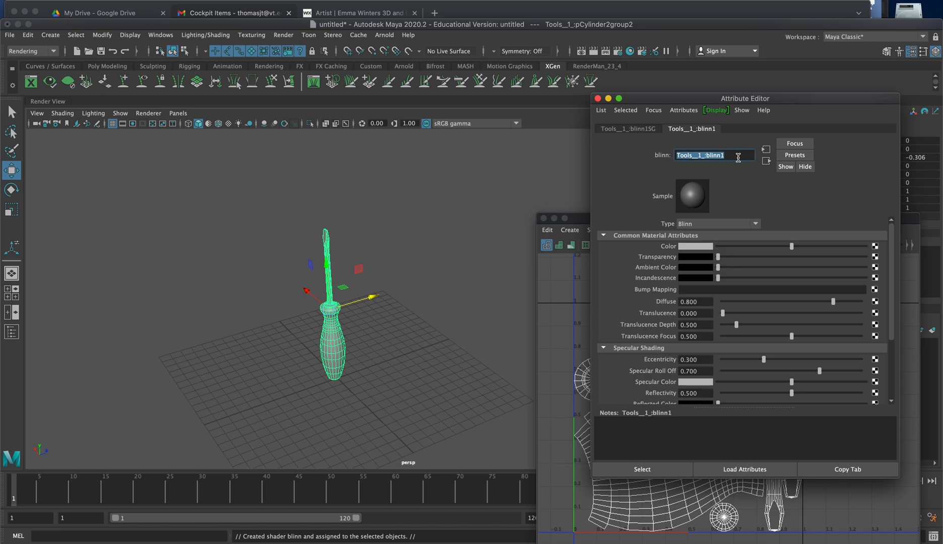
type("screwdriver")
key("Return")
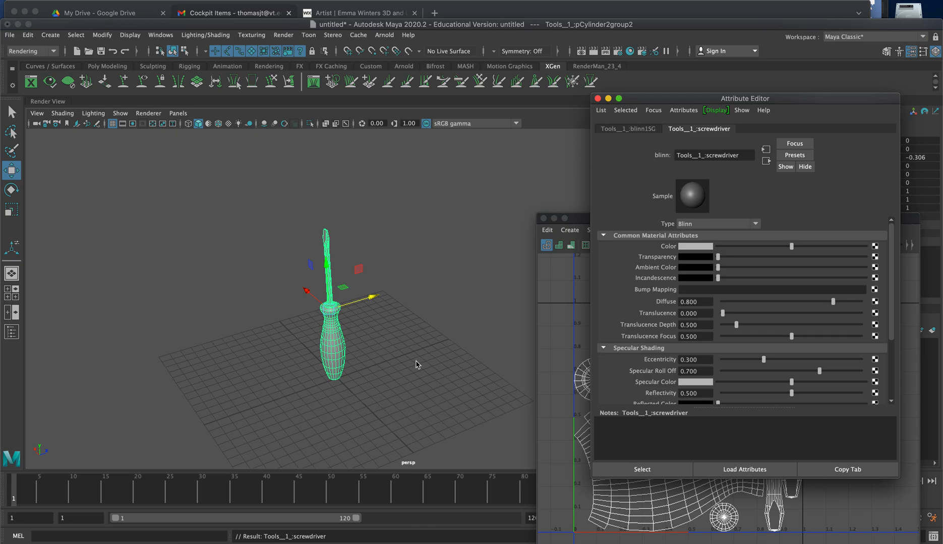
left_click(433, 379)
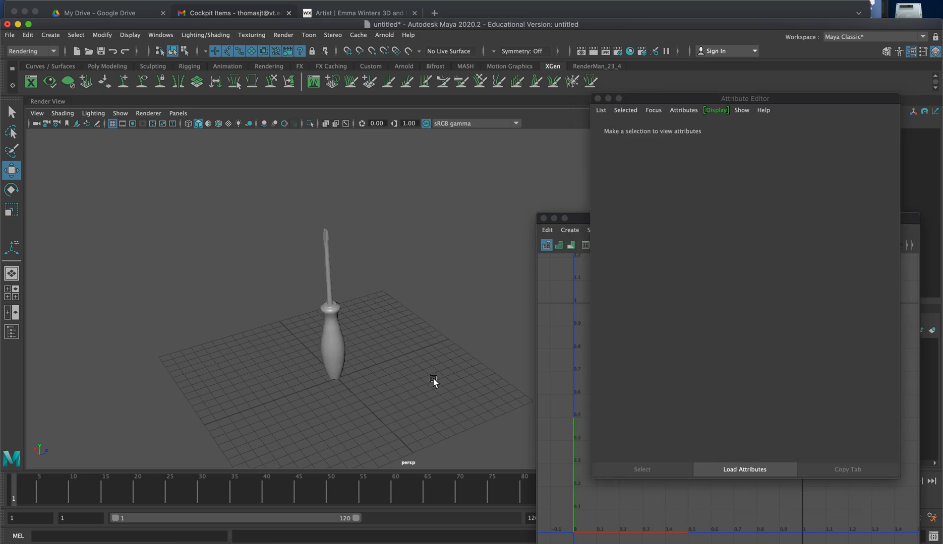
left_click(334, 346)
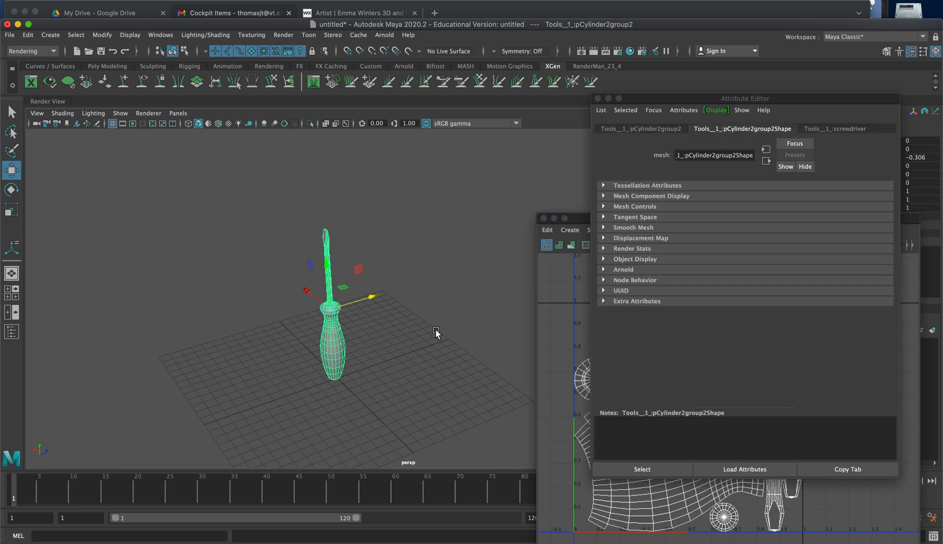